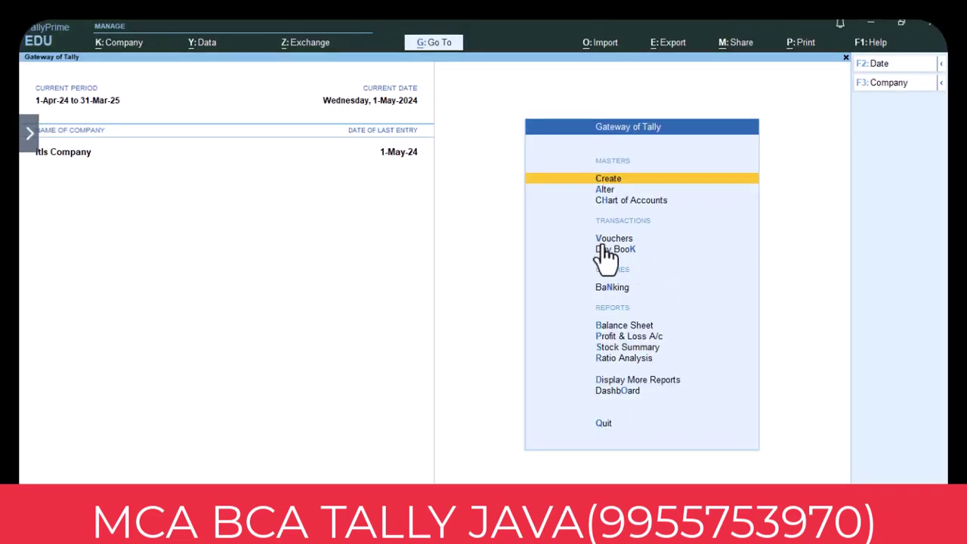
- Start a Stock Journal voucher, showing the inactive voucher types in the list of other vouchers
left_click(608, 238)
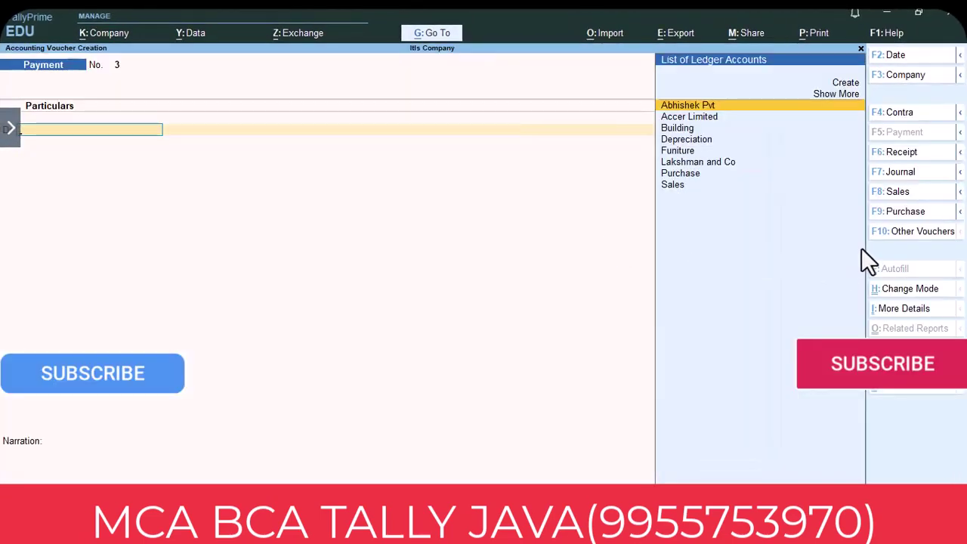
left_click(887, 233)
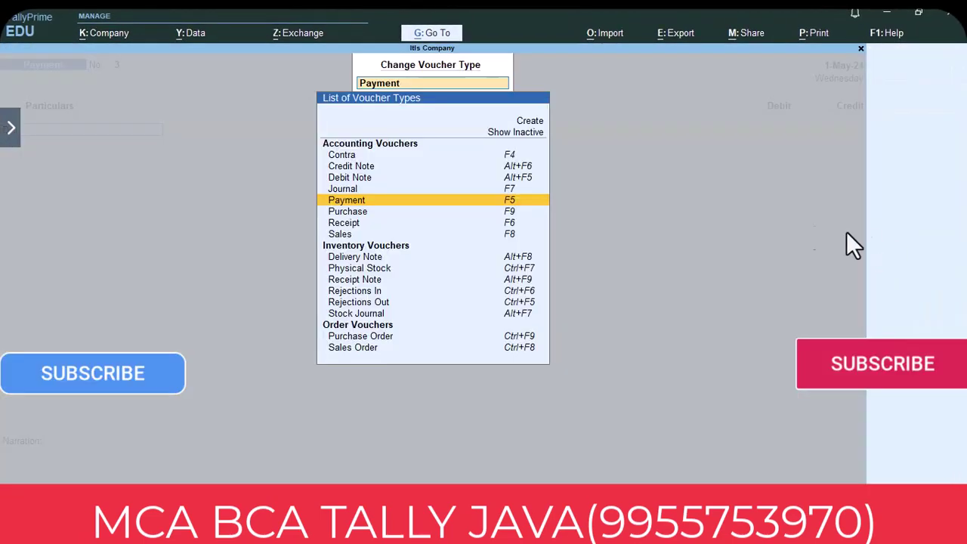
left_click(526, 135)
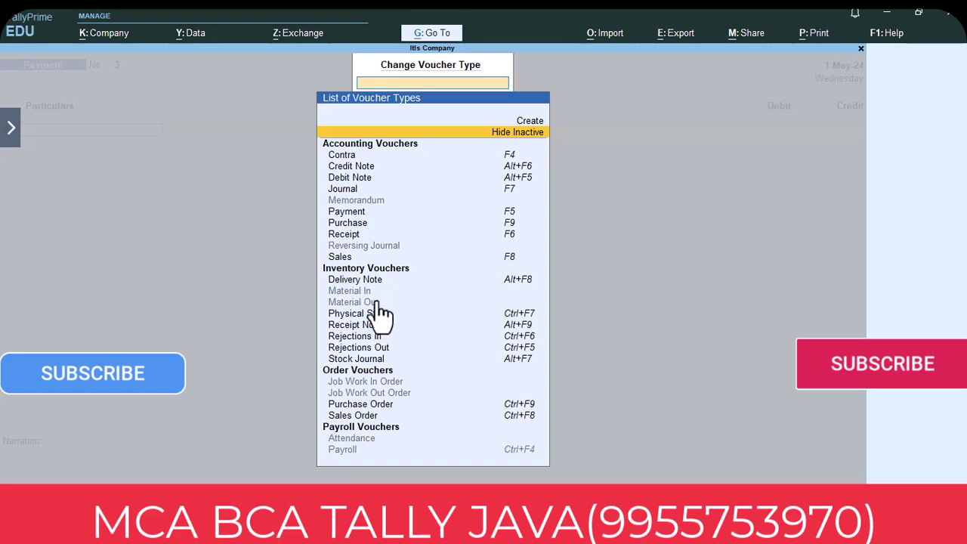
left_click(370, 360)
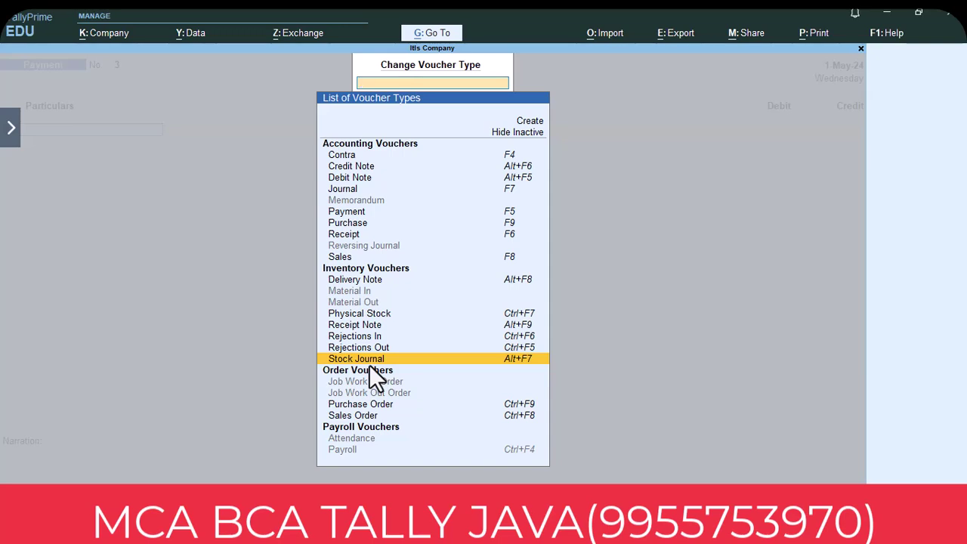
left_click(369, 362)
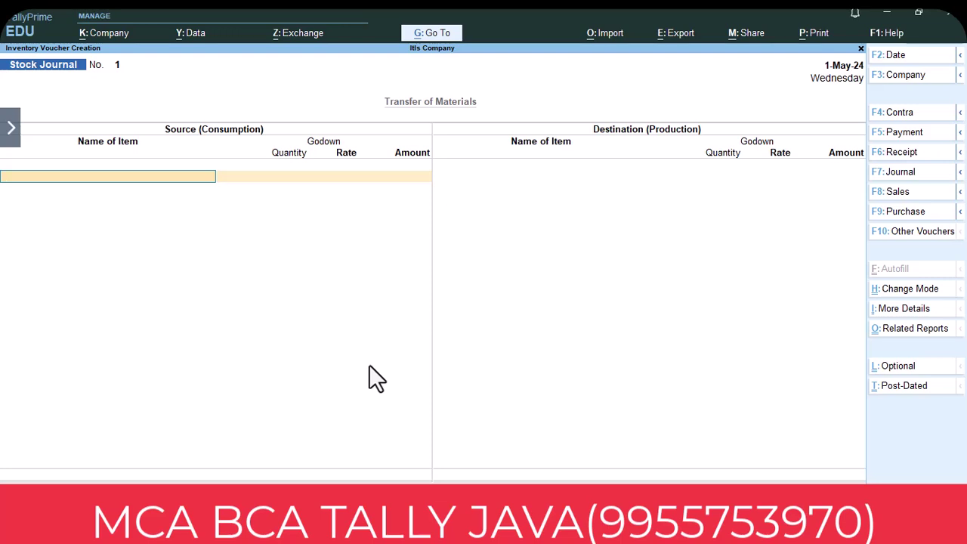
left_click(10, 127)
left_click(19, 134)
mouse_move(223, 107)
left_mouse_down()
mouse_move(127, 130)
mouse_move(257, 107)
mouse_move(151, 107)
left_mouse_up()
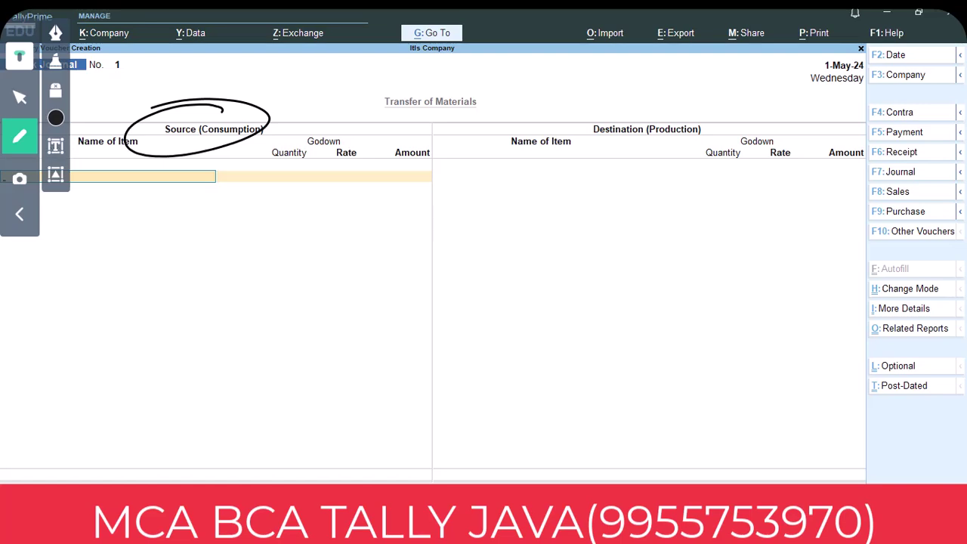
mouse_move(658, 115)
left_mouse_down()
mouse_move(680, 145)
mouse_move(618, 106)
left_mouse_up()
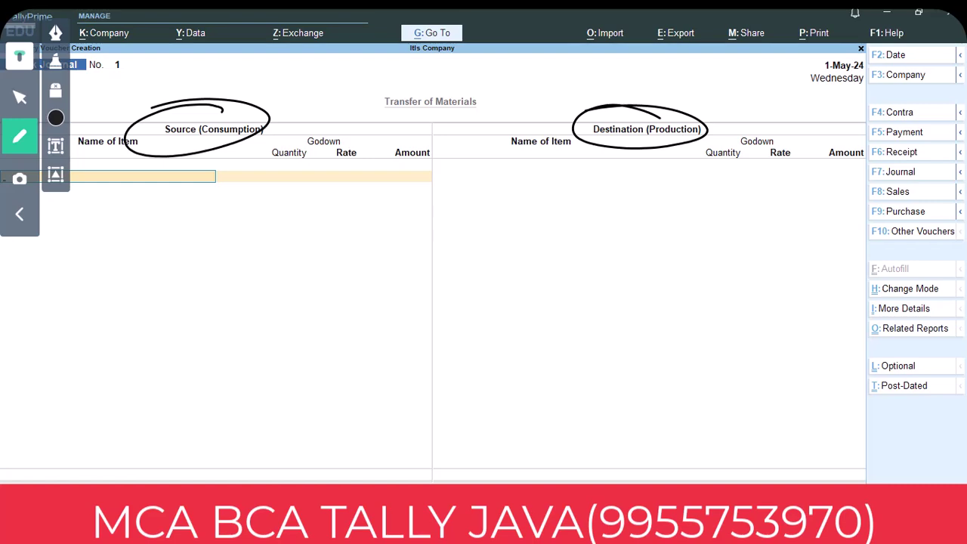
left_click(20, 97)
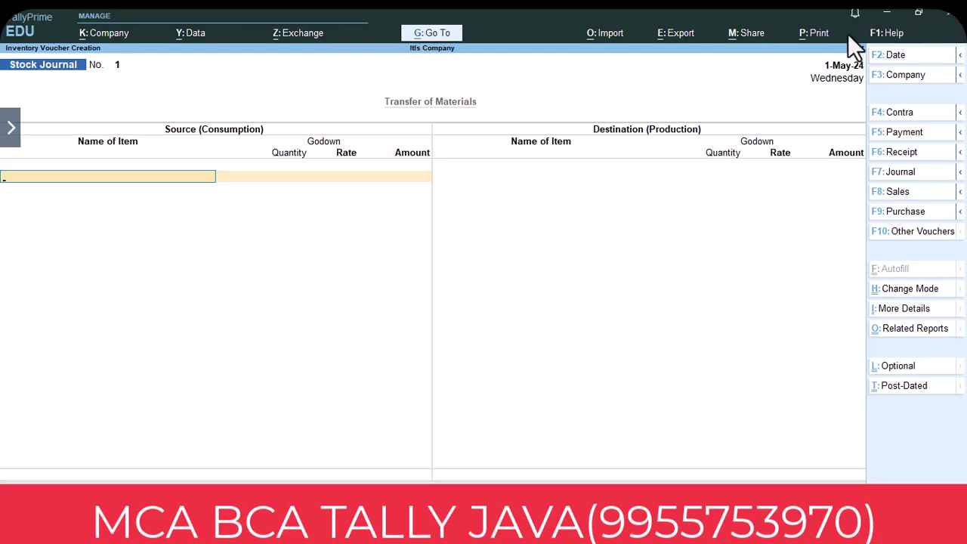
- Leave the voucher and examine the Nokia stock items held in the Dav godown in the Inventory Books reports
key("Escape")
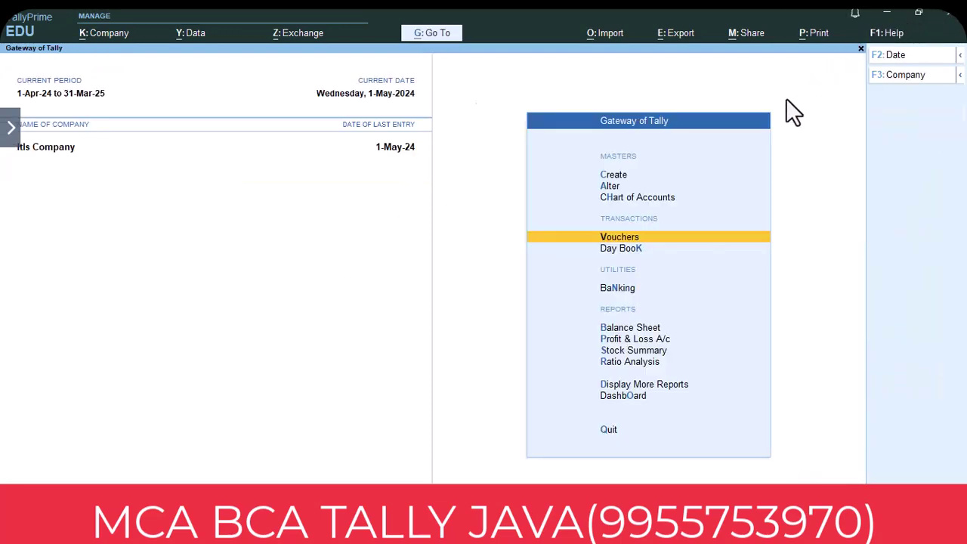
left_click(644, 385)
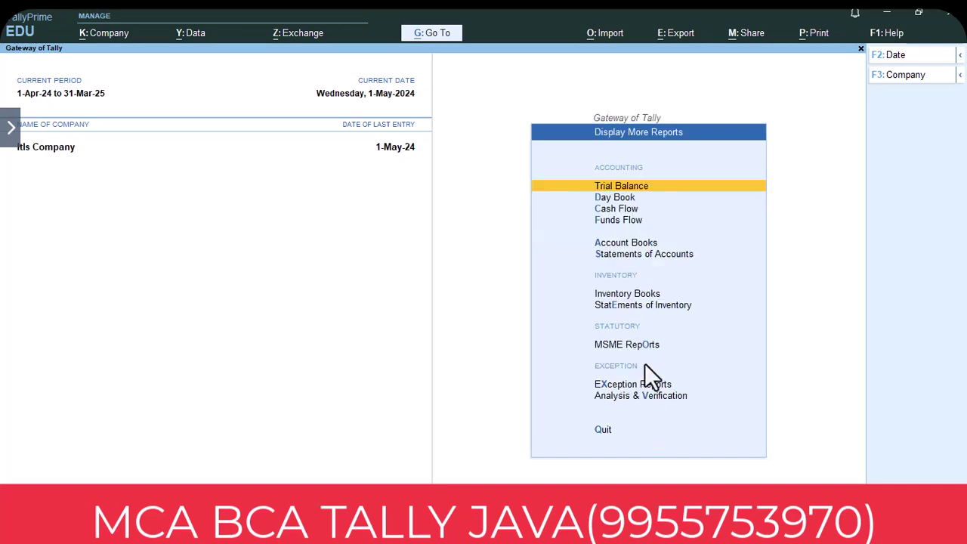
left_click(632, 294)
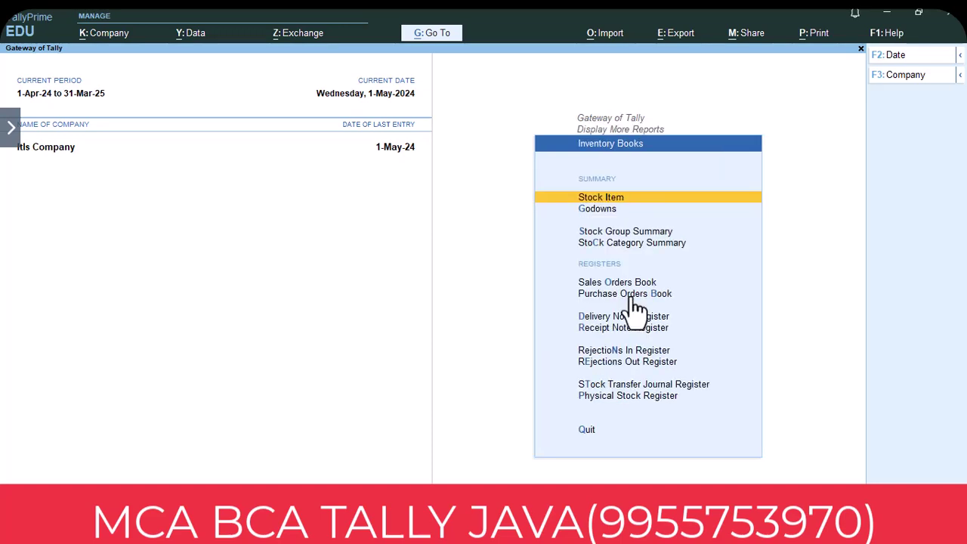
left_click(607, 210)
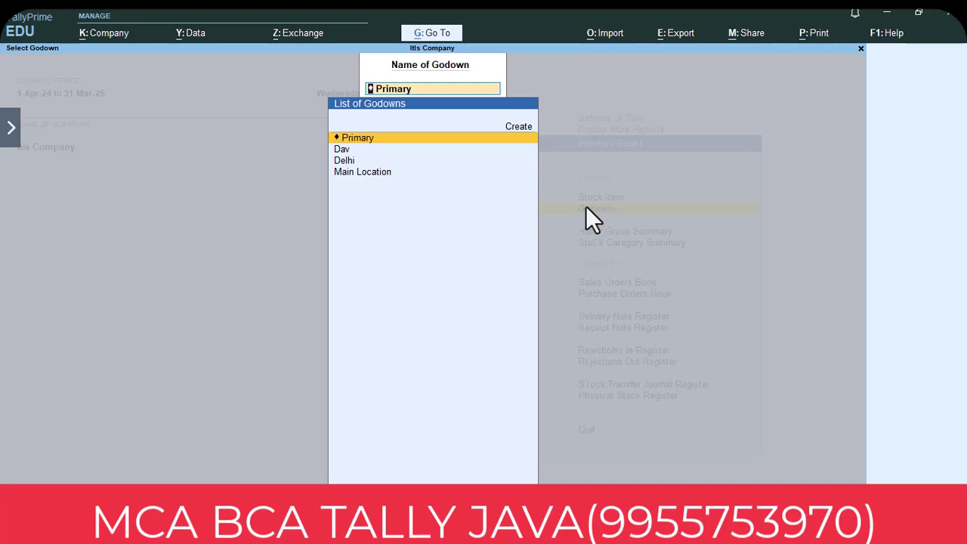
left_click(346, 150)
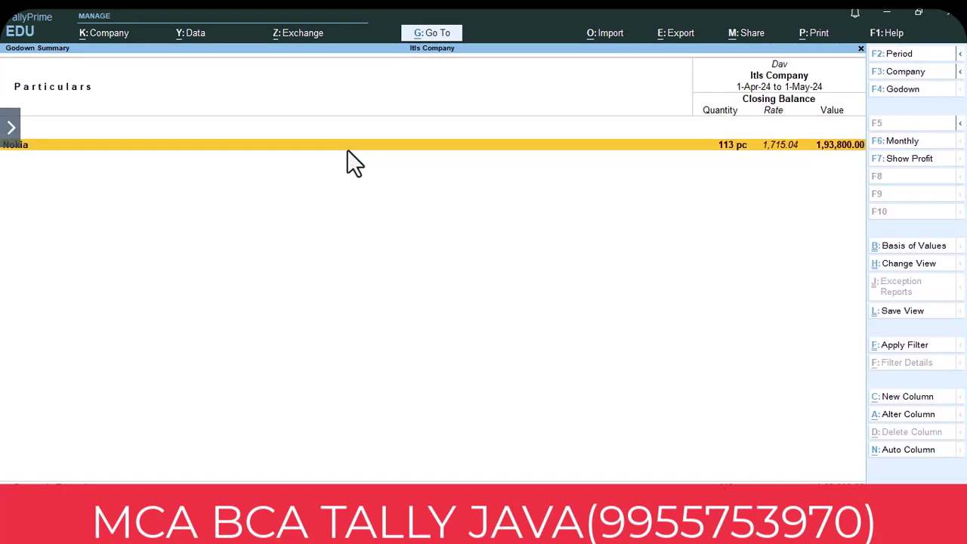
left_click(347, 146)
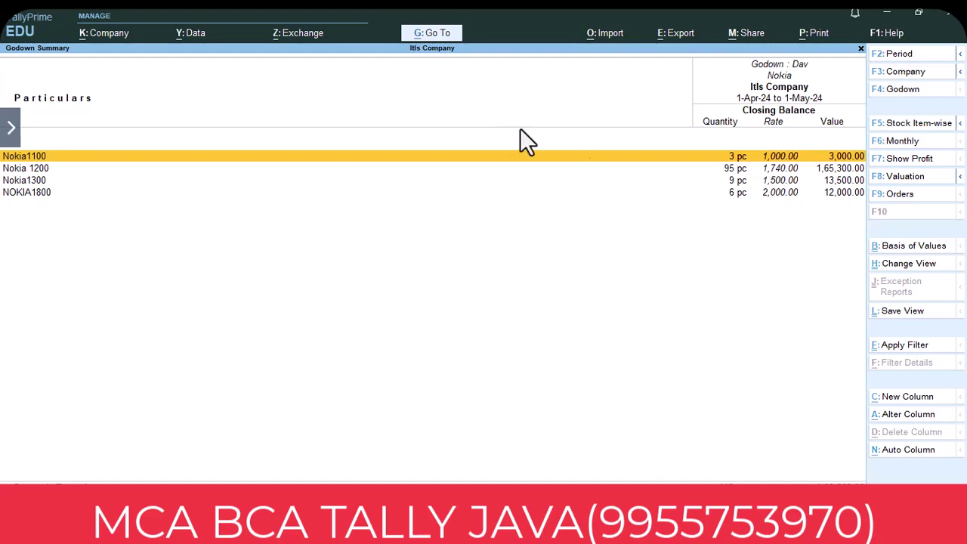
key("Escape")
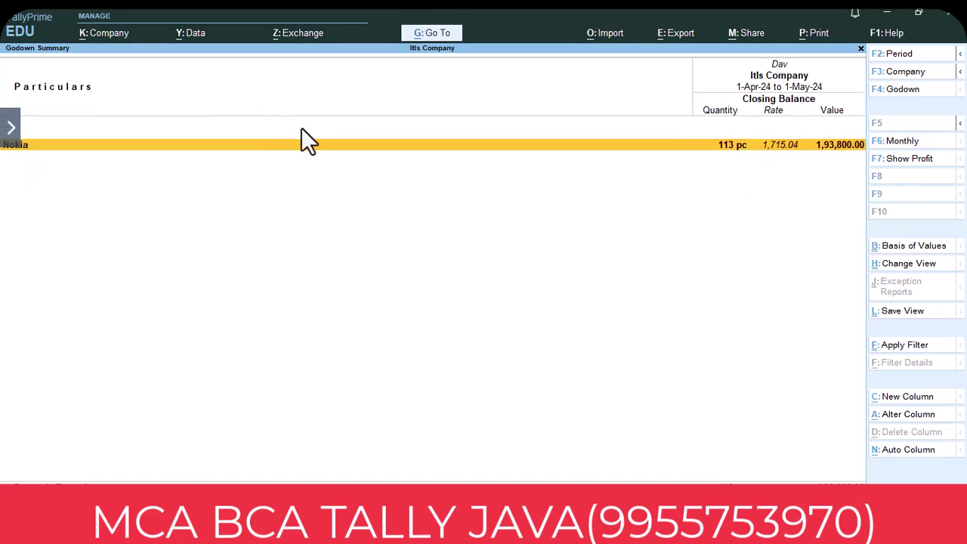
key("Escape")
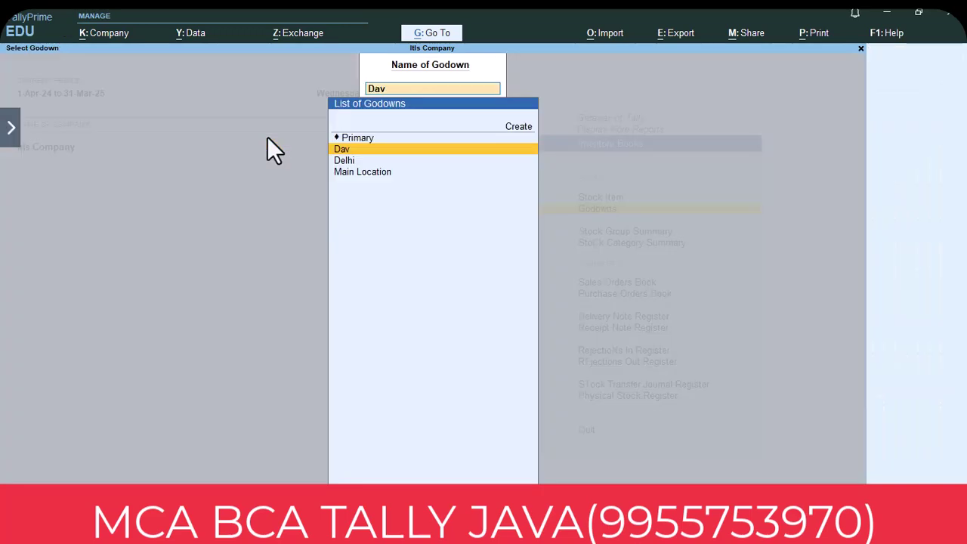
- Examine which Nokia stock items are held in the Delhi godown
left_click(346, 162)
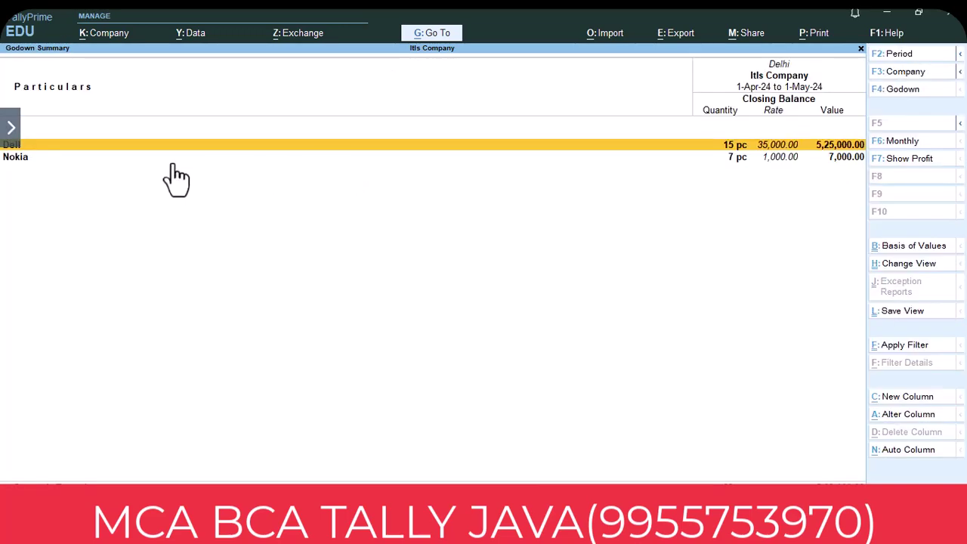
double_click(20, 159)
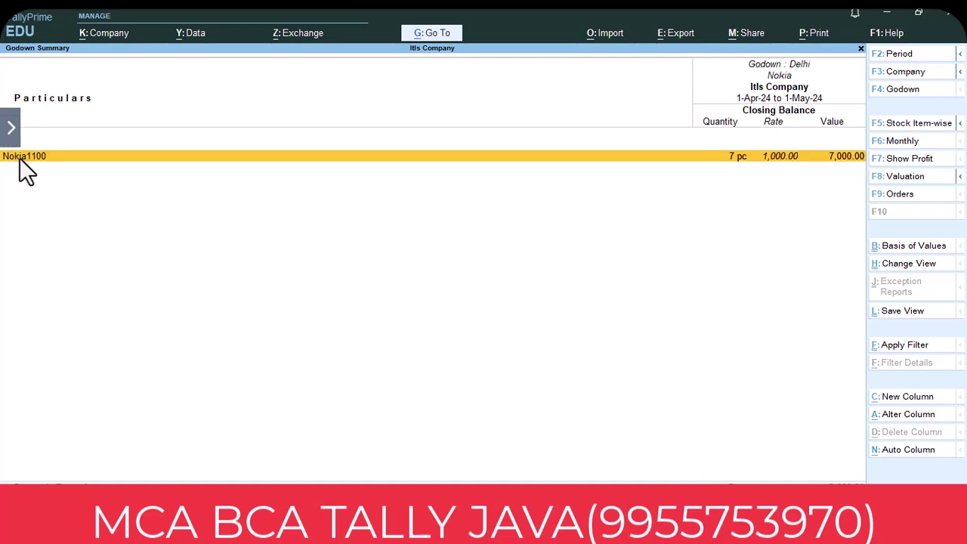
key("Escape")
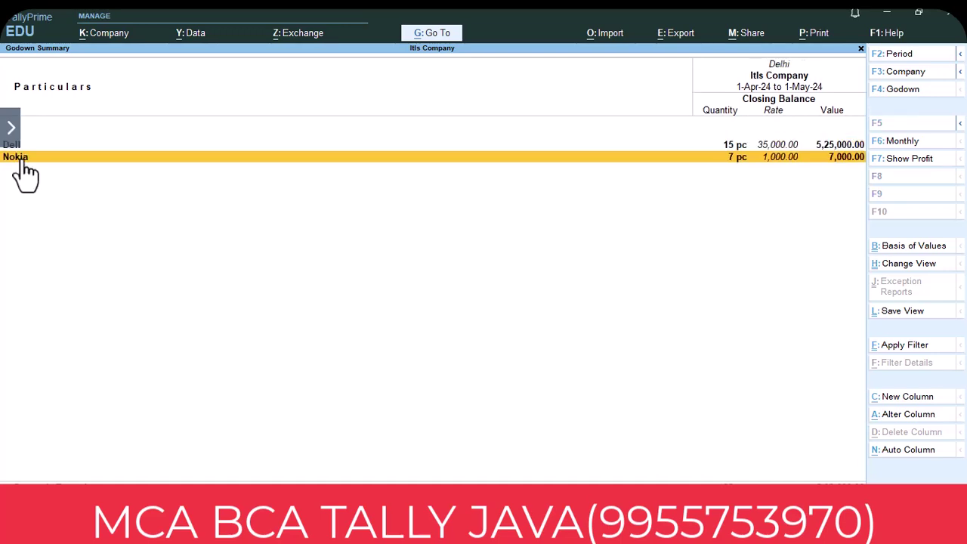
key("Escape")
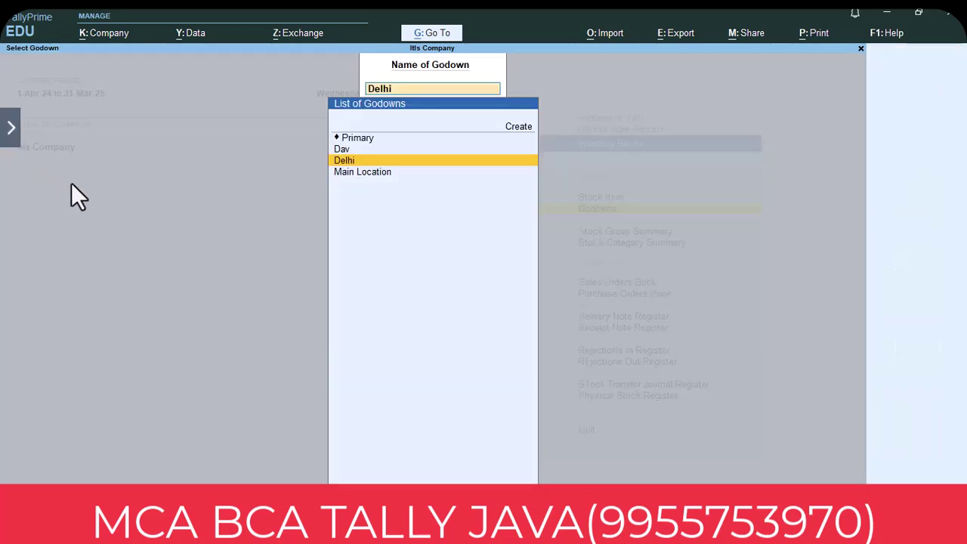
- Review the monthly summary of NOKIA1800 in the Dav godown, within its Nokia stock group
left_click(349, 150)
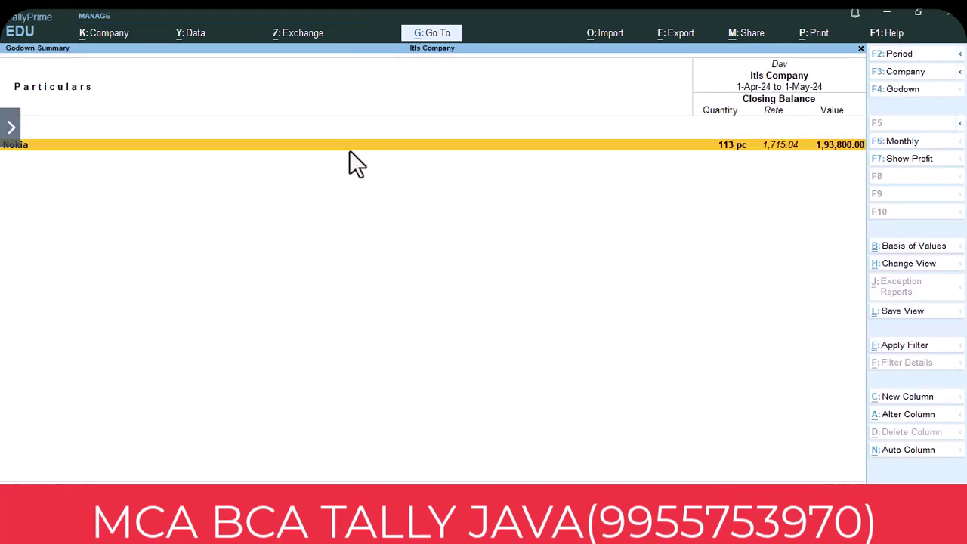
double_click(248, 156)
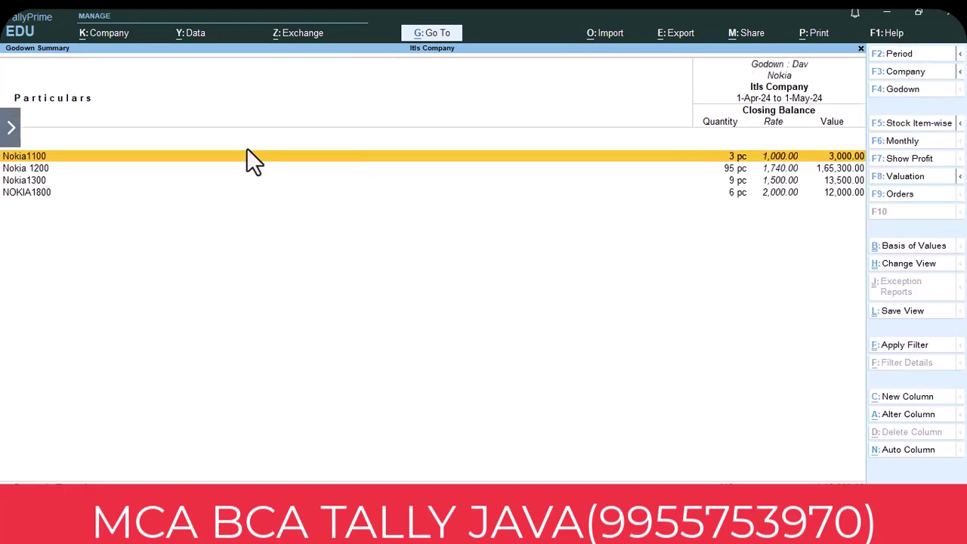
left_click(26, 193)
left_click(26, 193)
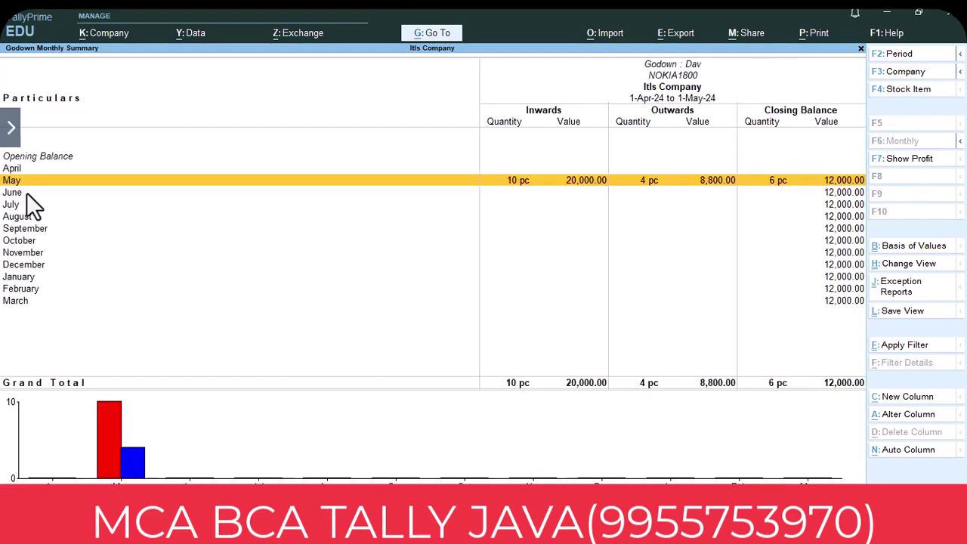
key("Escape")
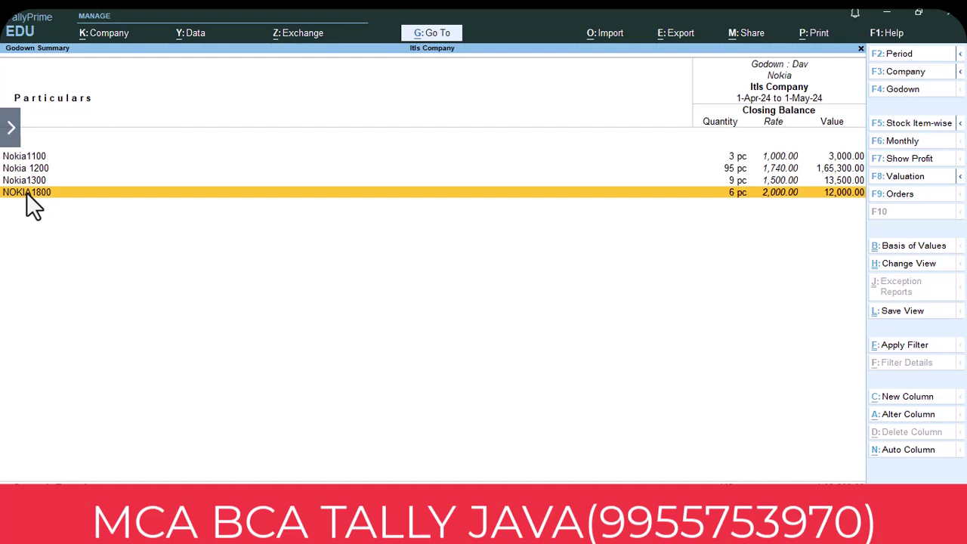
key("Escape")
key("Escape")
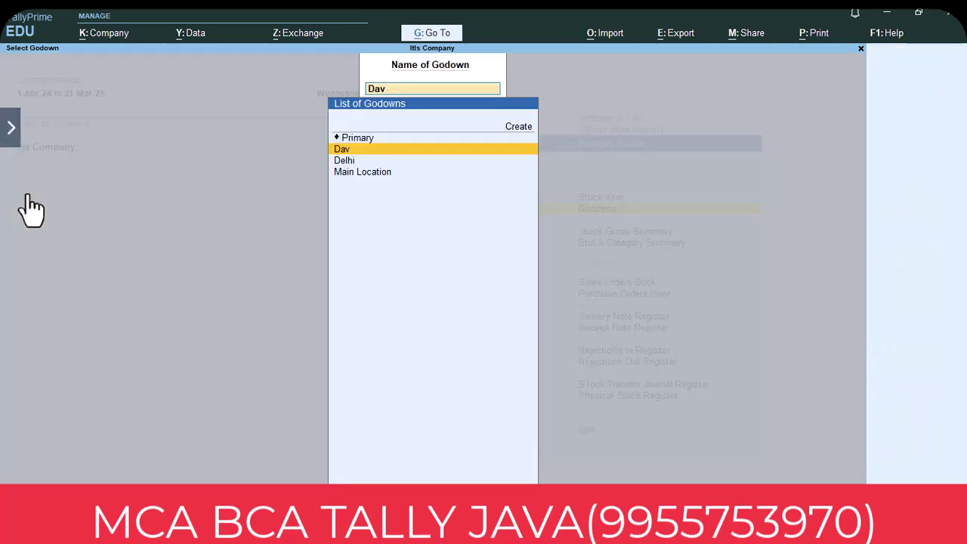
- Check whether the Delhi godown's Nokia group holds NOKIA1800, and return to the Gateway of Tally
left_click(349, 160)
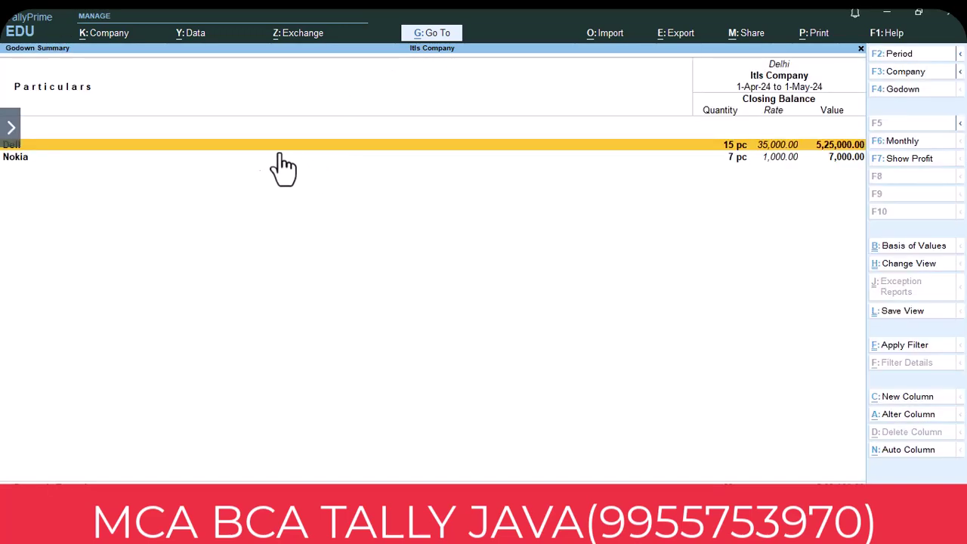
double_click(19, 158)
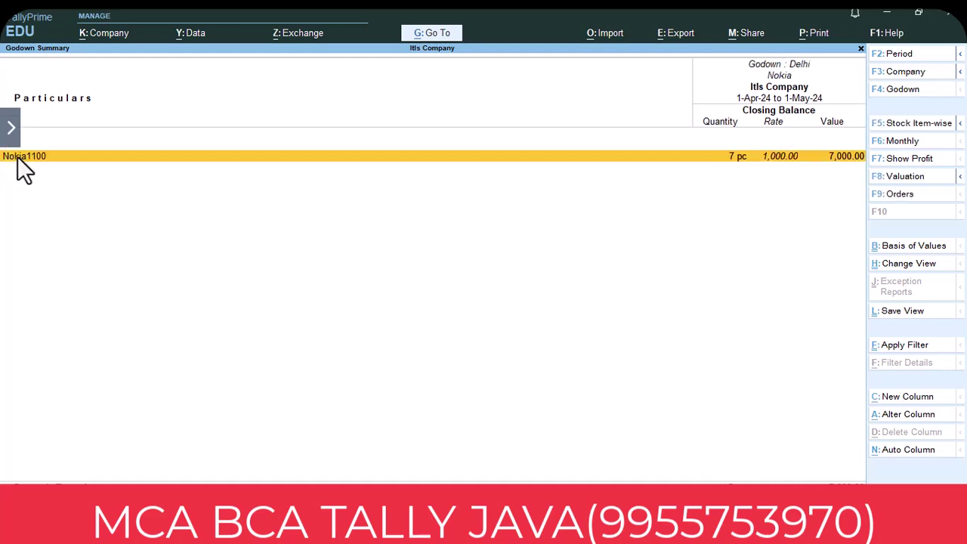
key("Escape")
key("Escape")
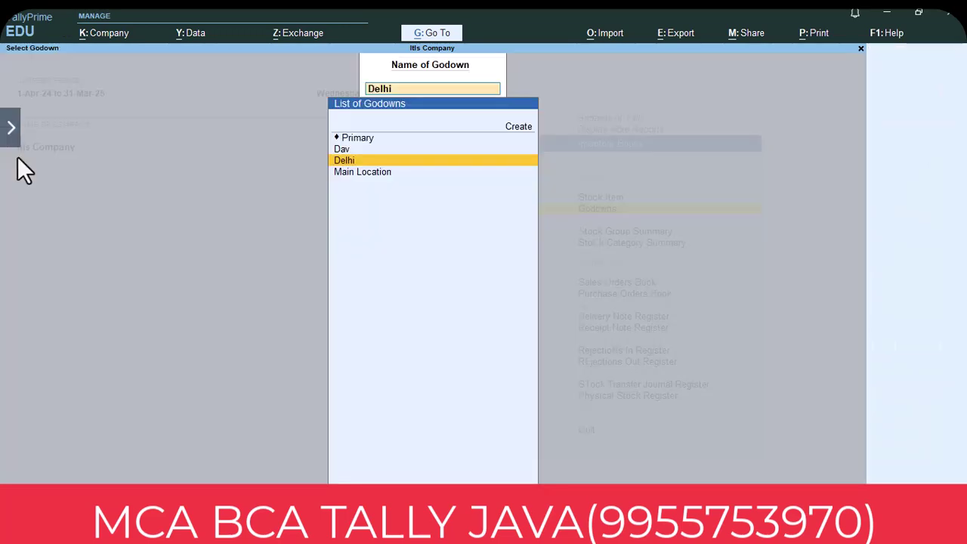
key("Escape")
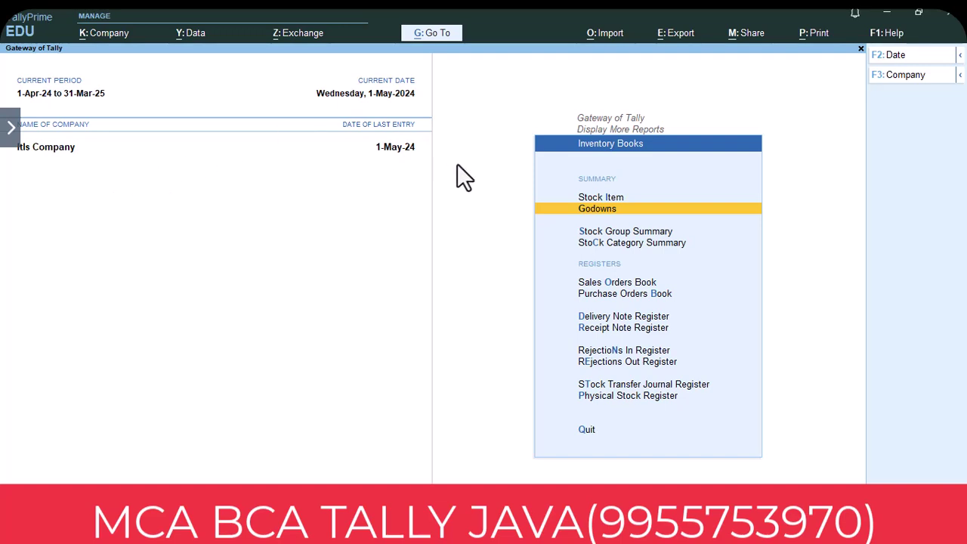
key("Escape")
key("Escape")
key("Escape")
key("n")
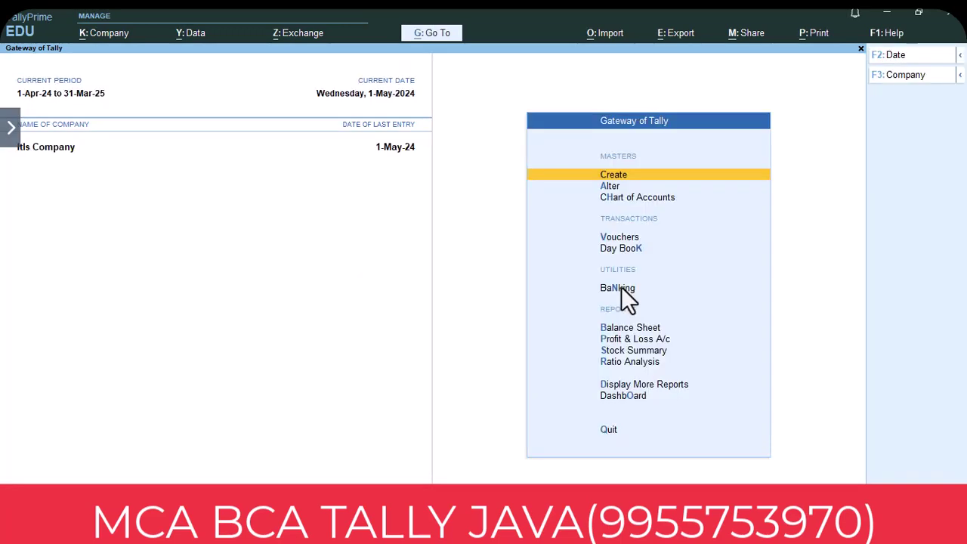
- Reopen the Stock Journal voucher and add NOKIA1800 from the Dav godown as the source item
left_click(624, 239)
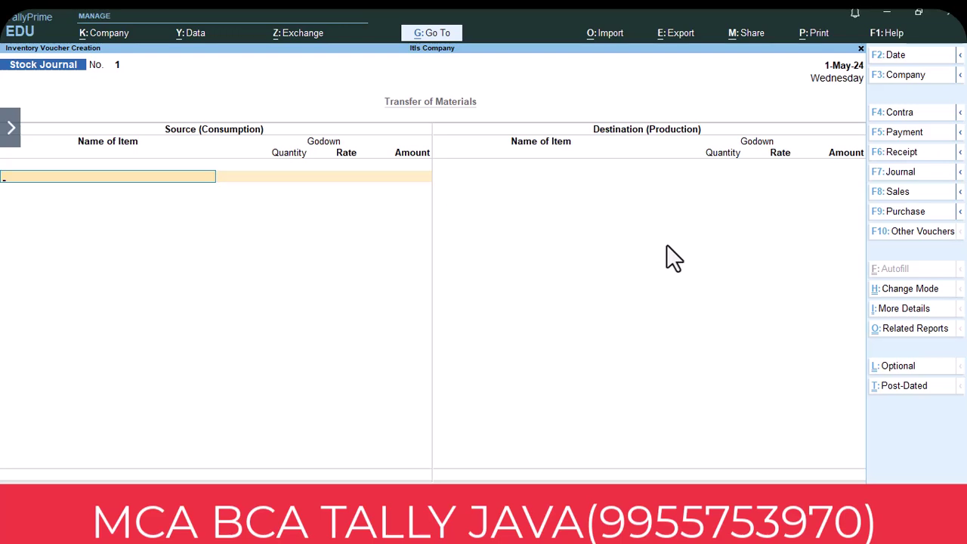
type("N")
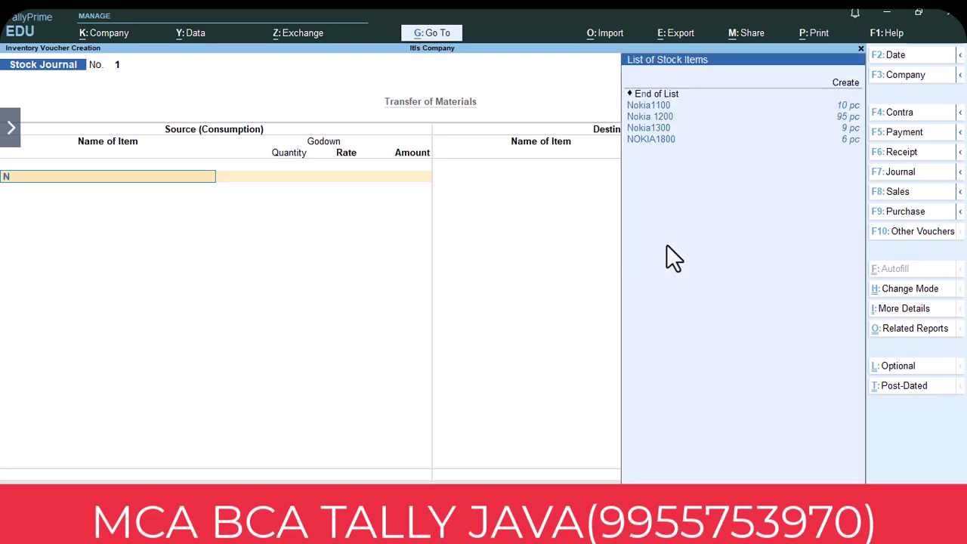
type("O")
left_click(641, 139)
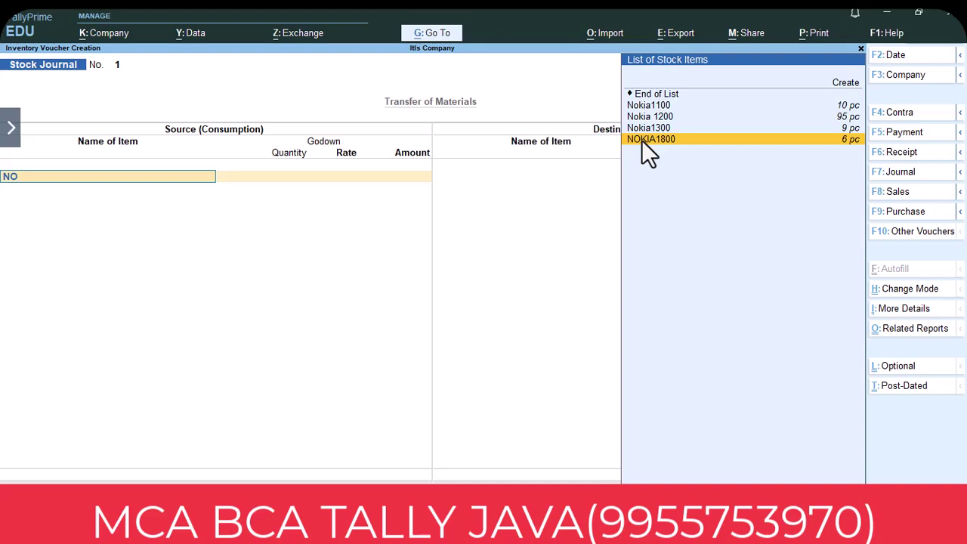
left_click(643, 139)
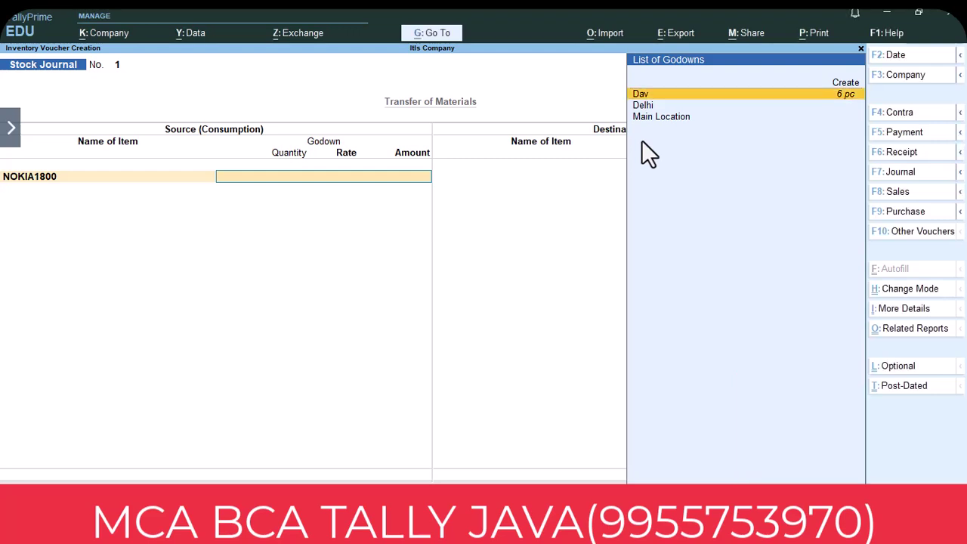
key("Return")
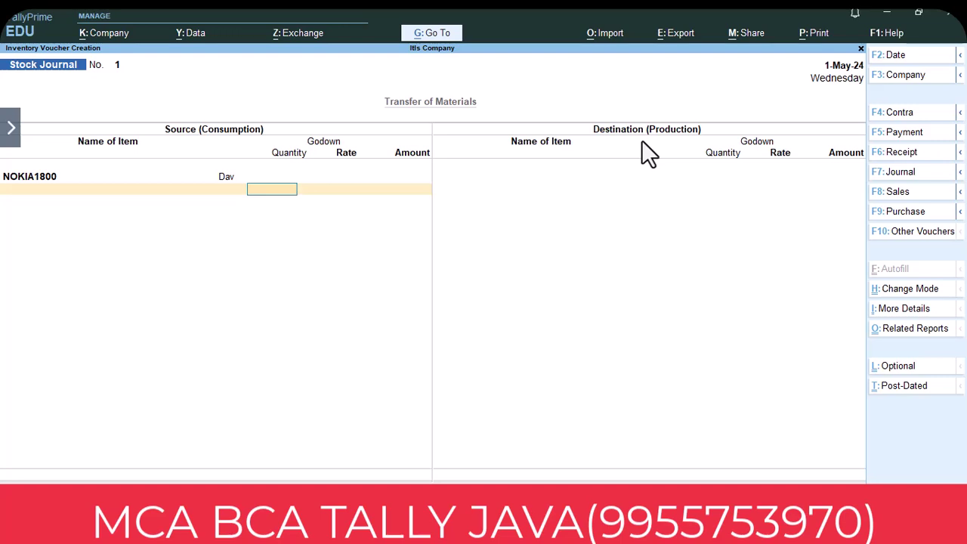
- Set the source quantity of NOKIA1800 to 2 pc at 2,000.00/pc and finish the source list
type("2")
key("Return")
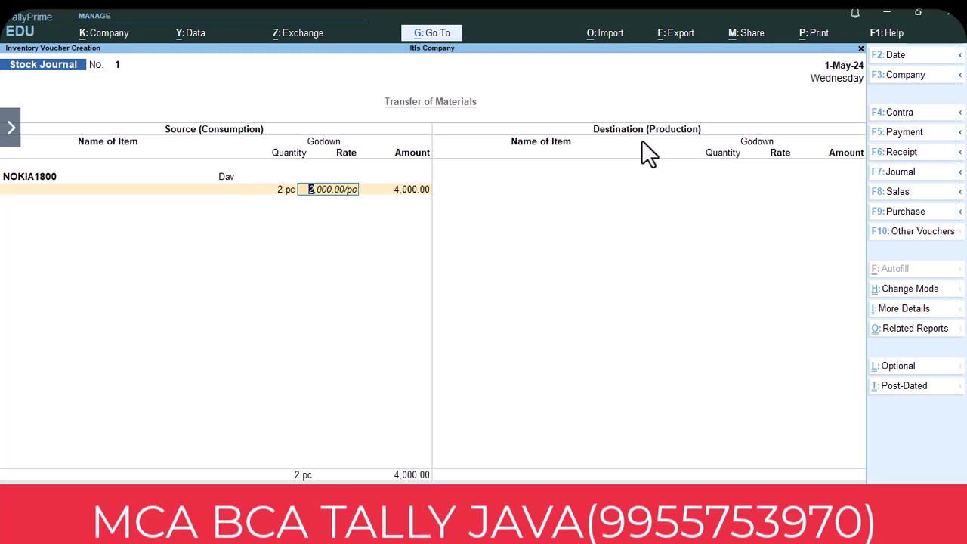
key("Return")
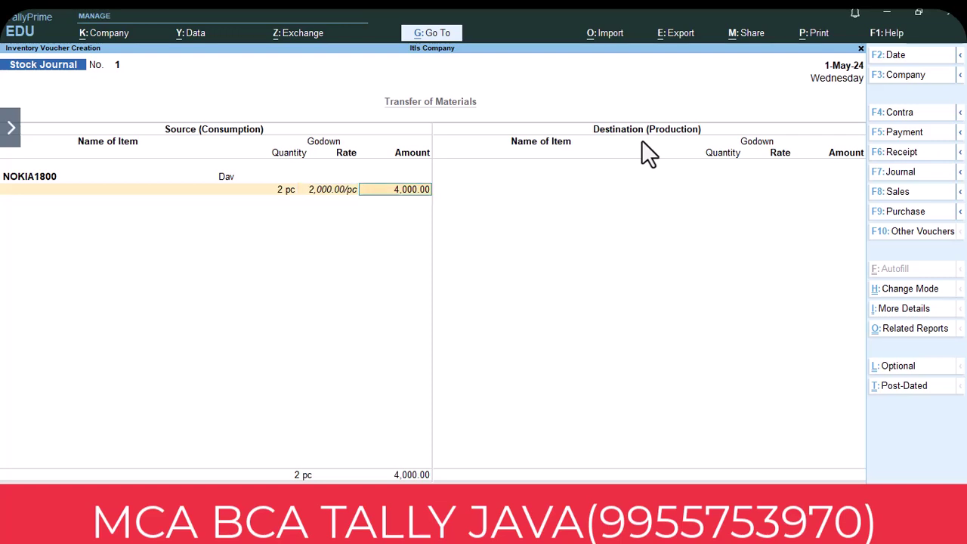
key("Return")
key("Return")
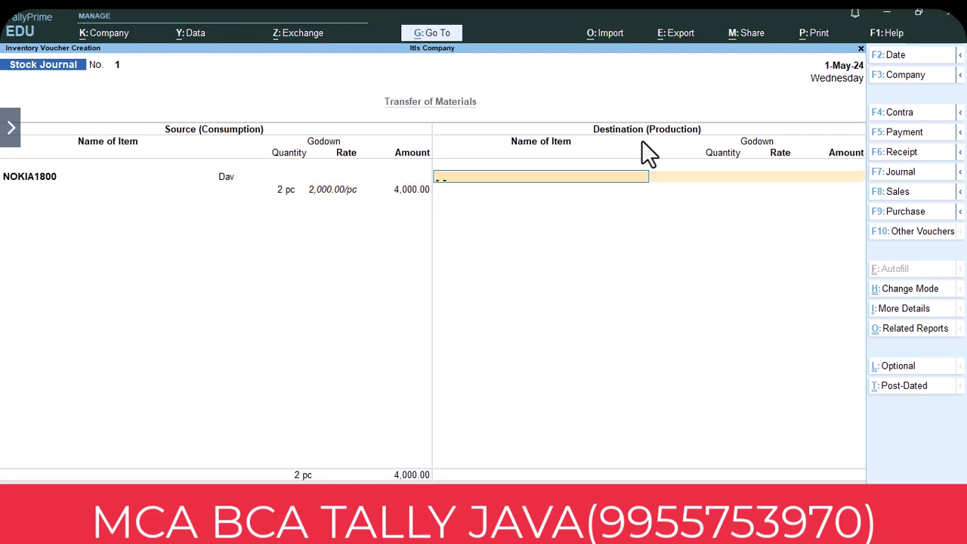
- Add NOKIA1800 as the destination item of the Stock Journal, assigned to the Delhi godown
type("N")
key("Down")
key("Down")
key("Down")
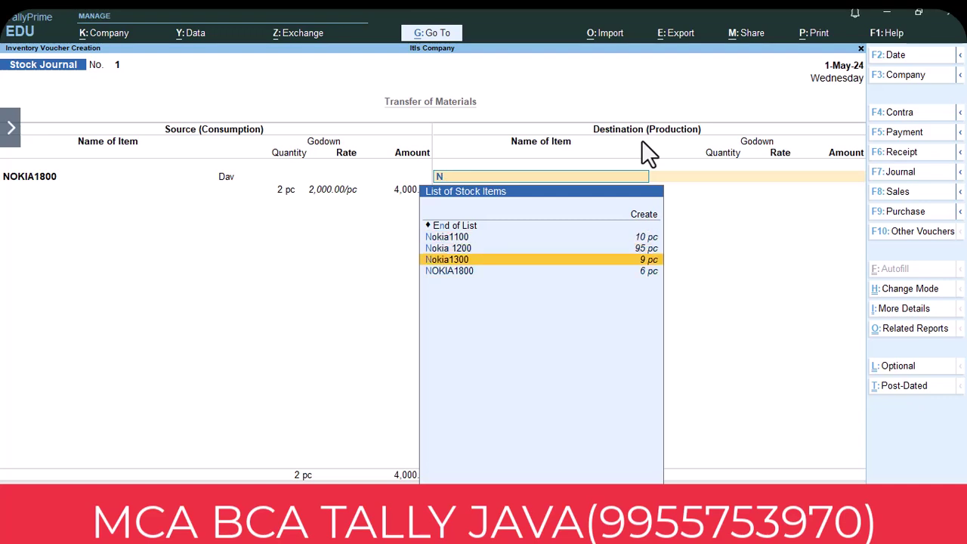
key("Return")
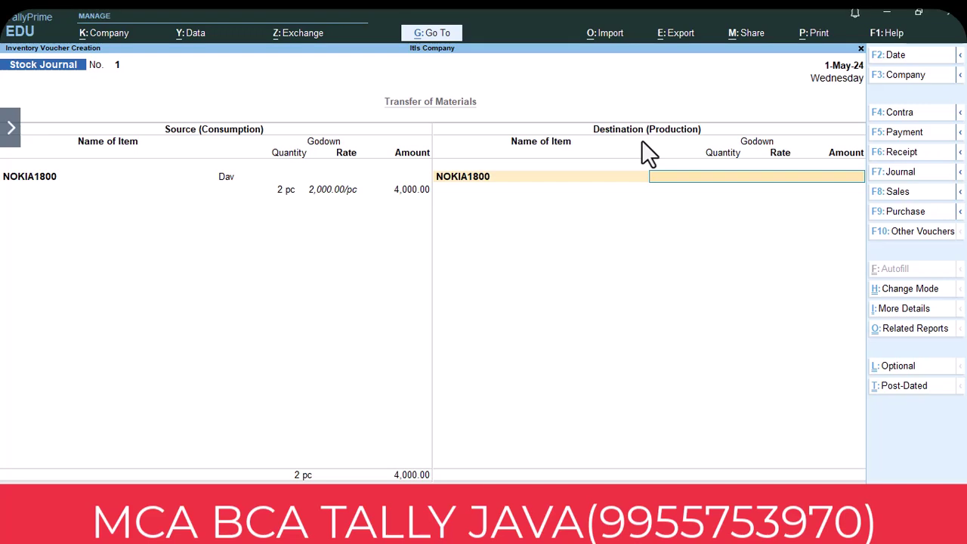
type("D")
key("Down")
key("Down")
key("Return")
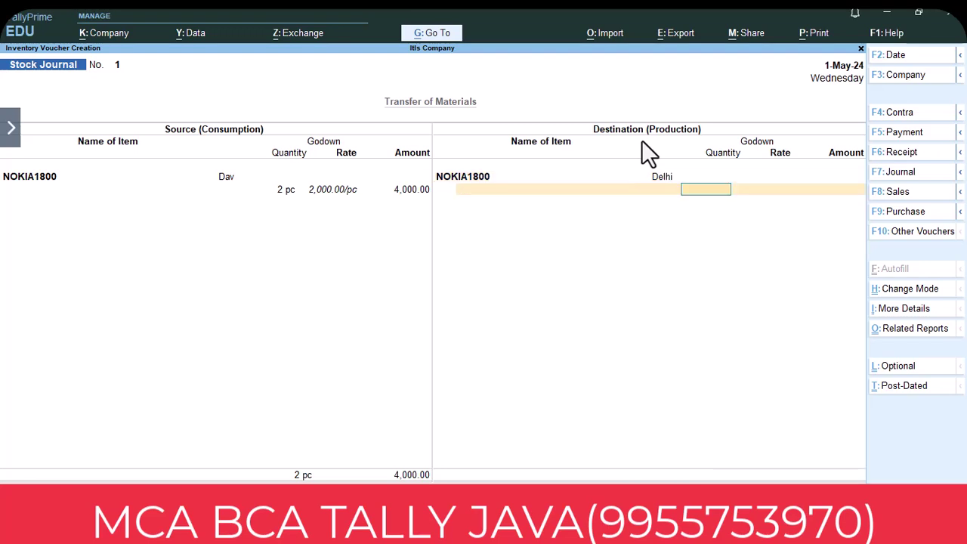
- Set the destination quantity to 2 pc at 2,000.00/pc, save the Stock Journal voucher and return to the Gateway of Tally
type("2")
key("Return")
key("Return")
key("Return")
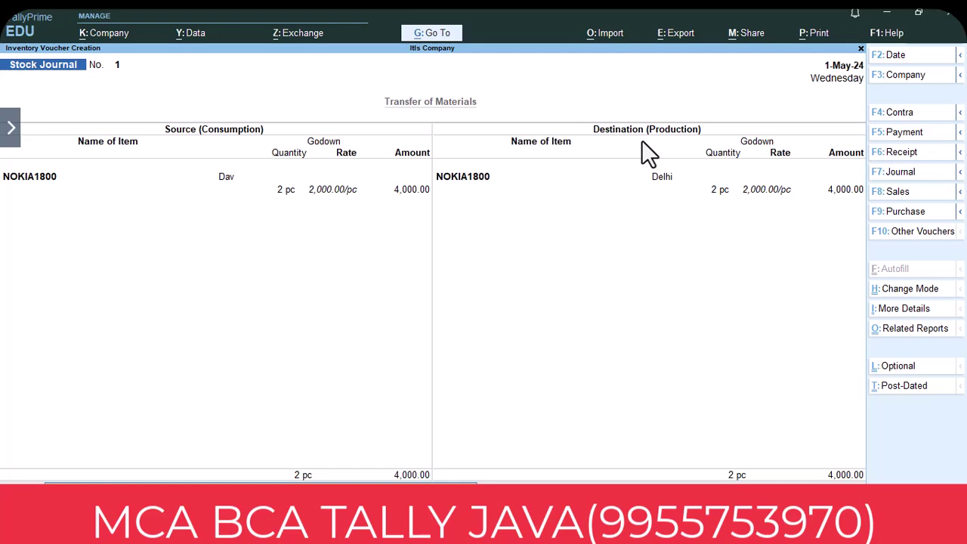
key("Return")
key("Return")
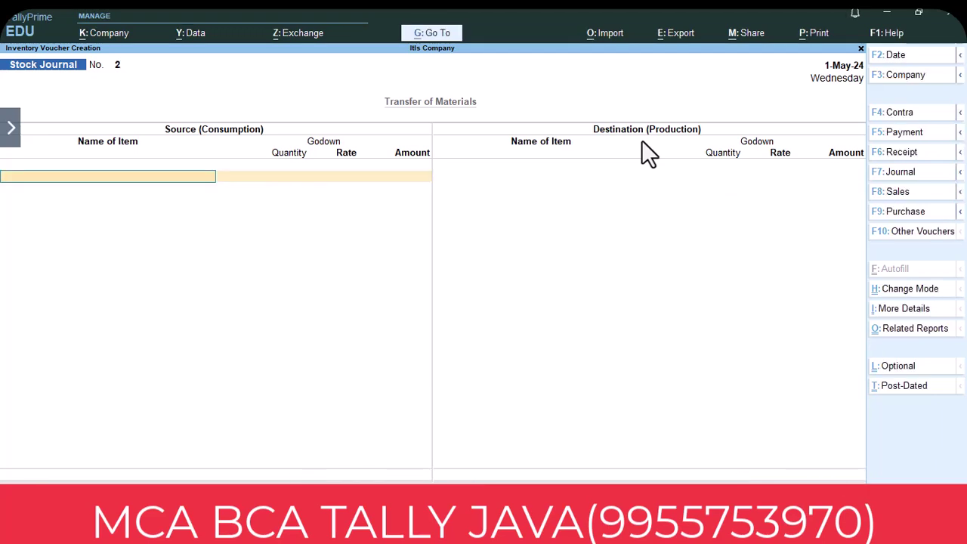
key("Escape")
key("Return")
key("Escape")
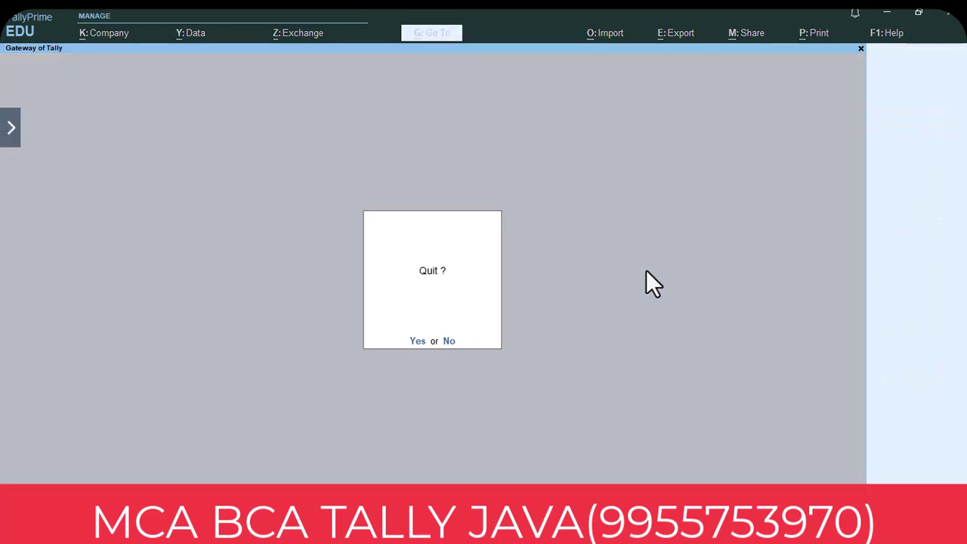
key("Escape")
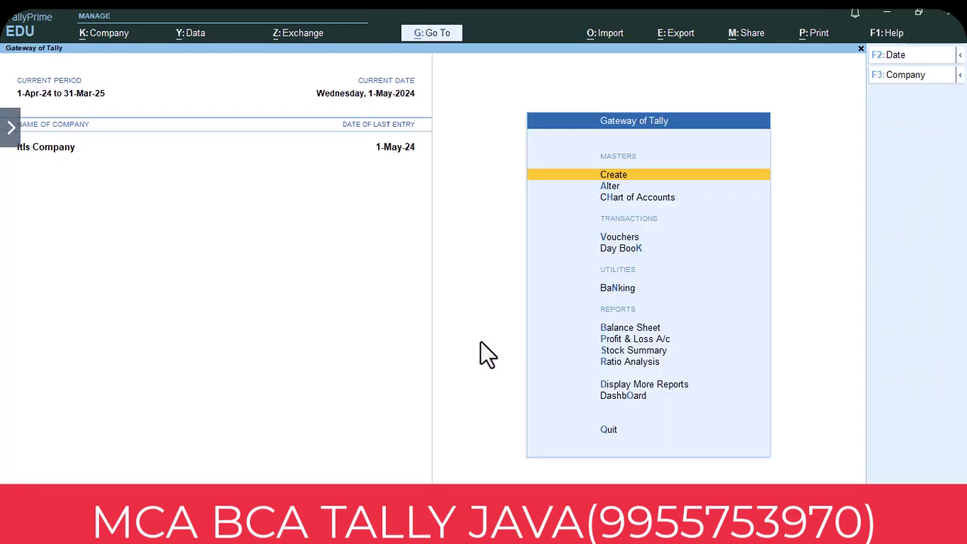
- Check the closing stock of NOKIA1800 within the Nokia group of the Dav godown in the Godown Summary
left_click(618, 385)
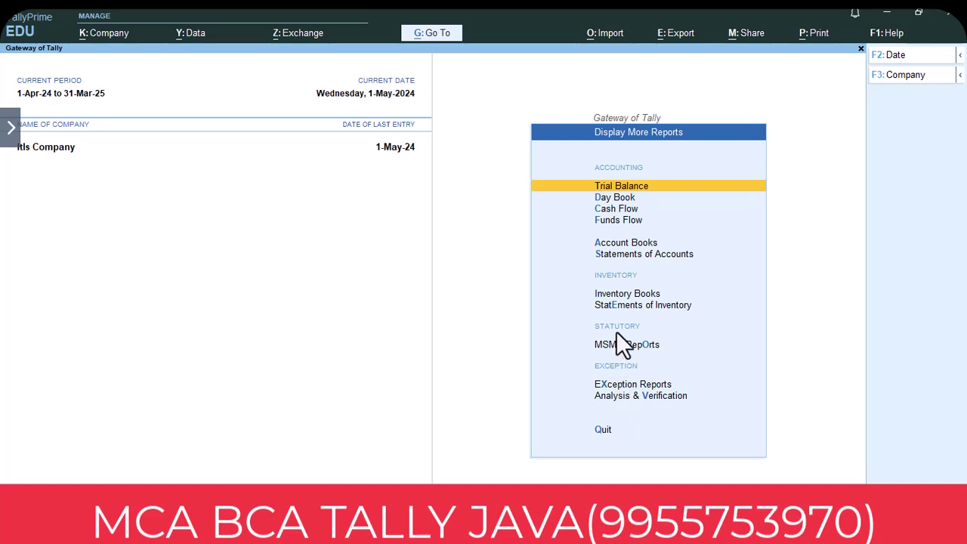
left_click(616, 294)
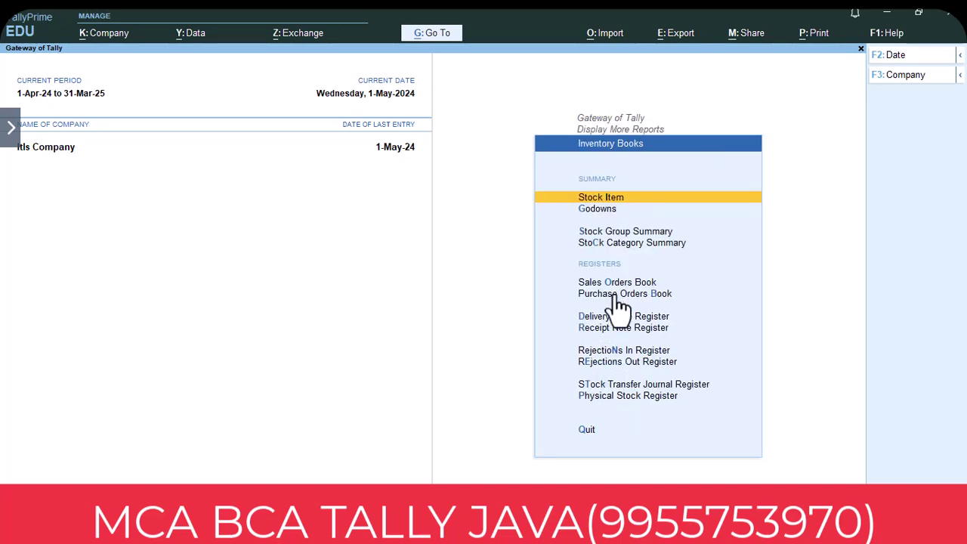
left_click(603, 209)
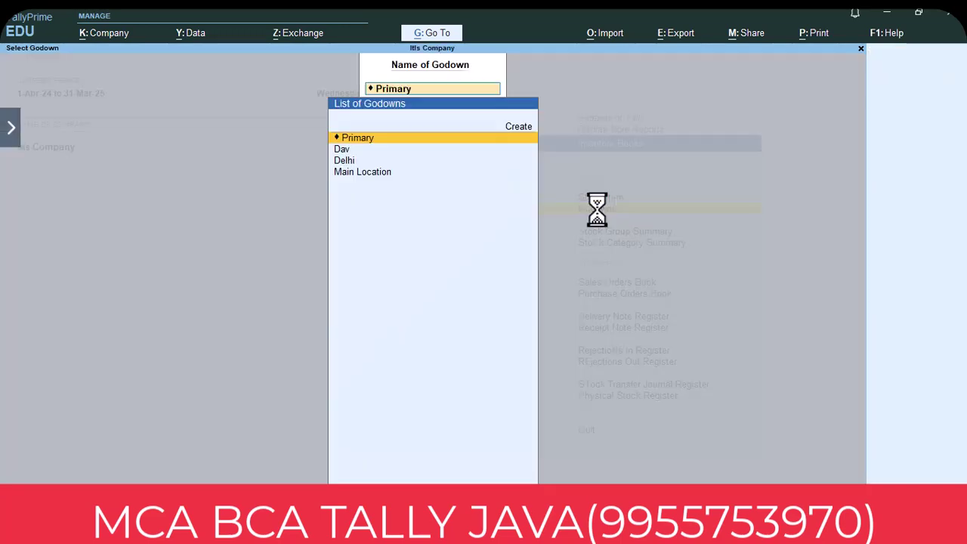
left_click(340, 151)
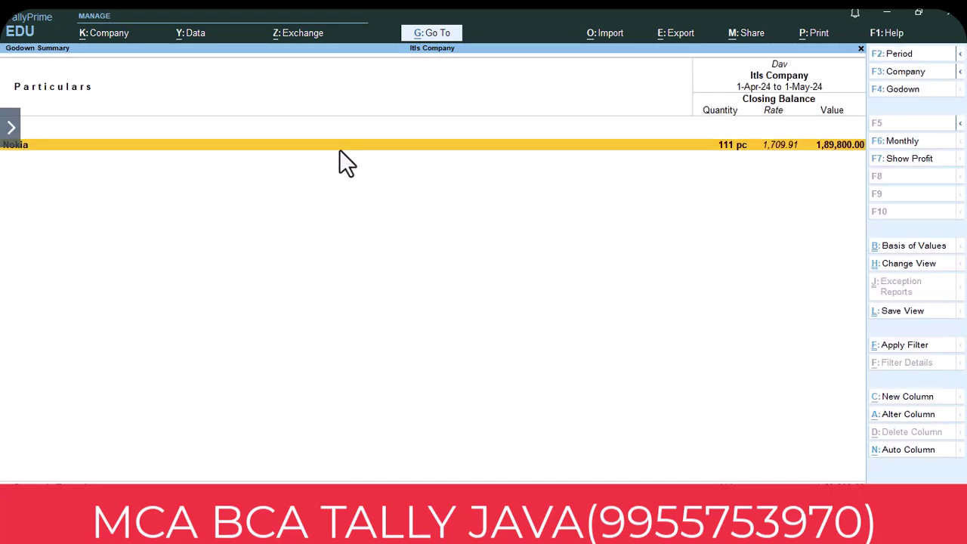
left_click(339, 145)
key("Down")
key("Down")
key("Down")
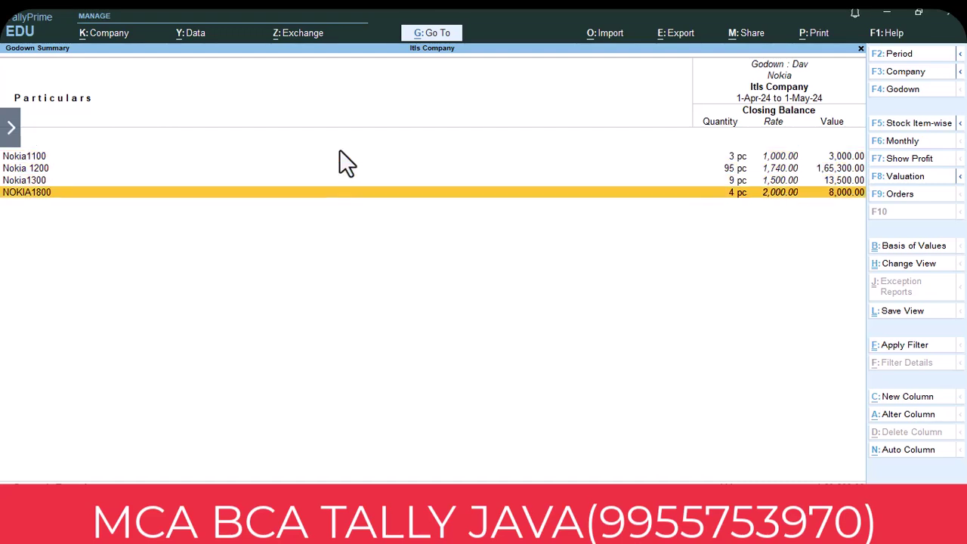
- Check the Nokia group's stock in the Delhi godown summary
key("Escape")
key("Escape")
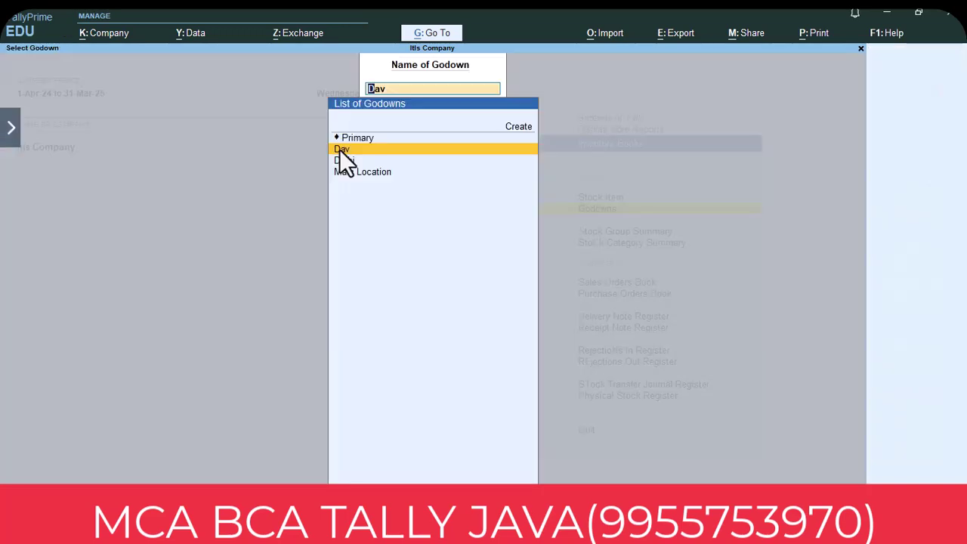
key("Down")
key("Return")
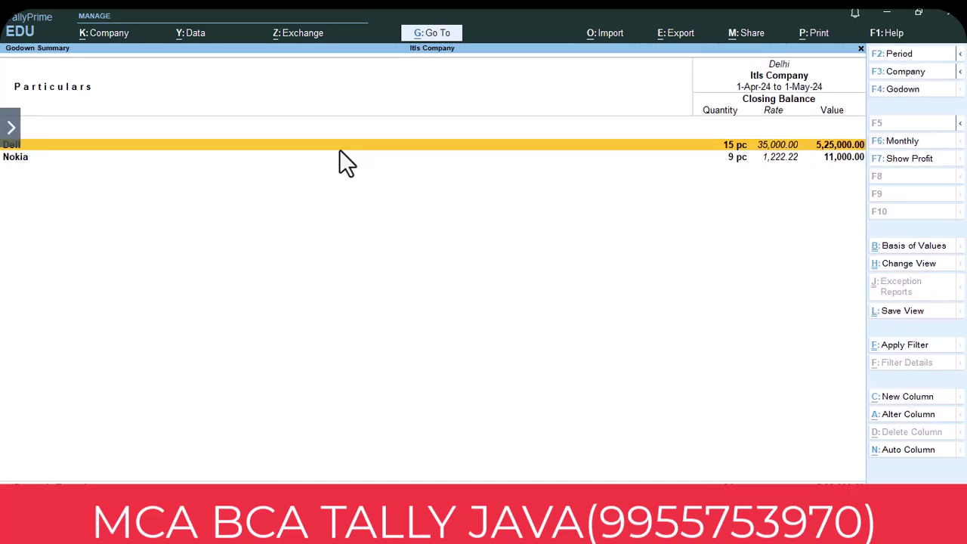
key("Down")
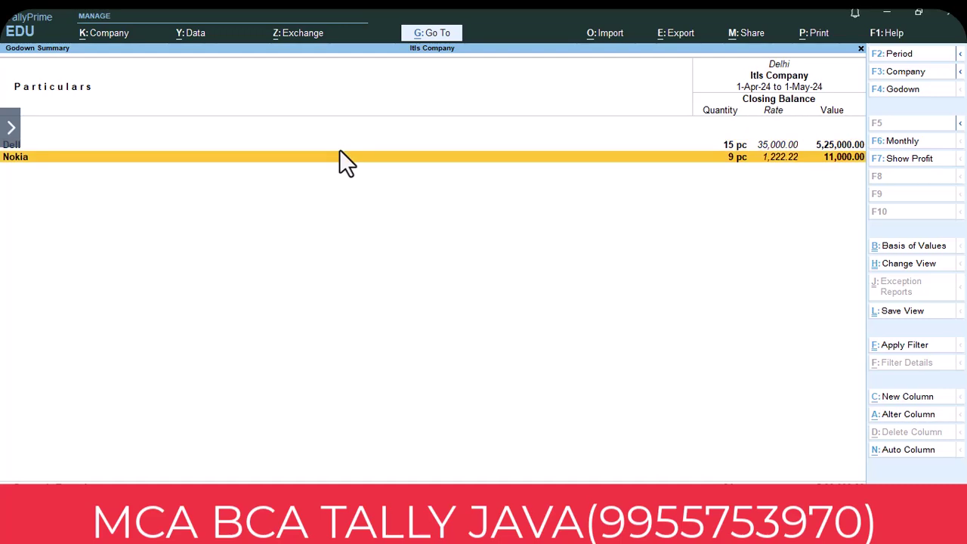
key("Return")
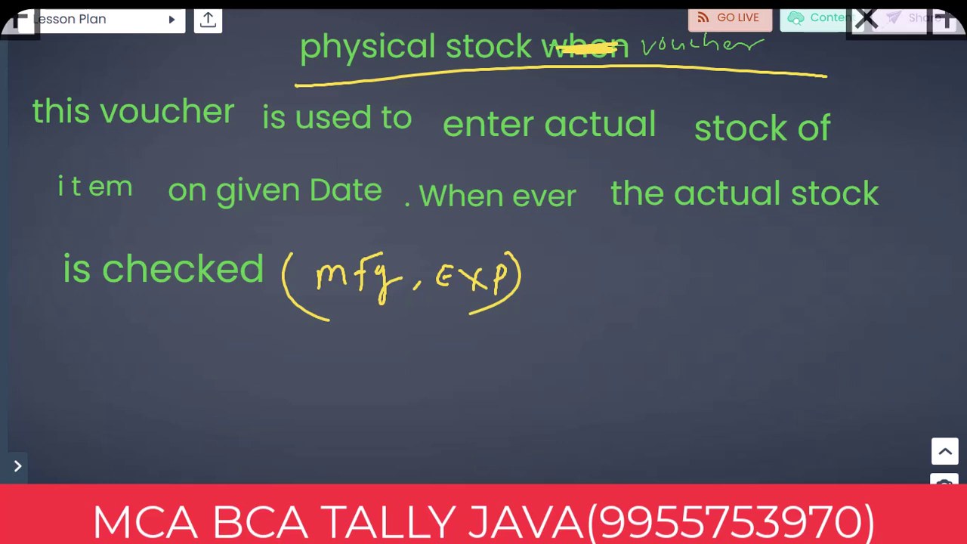
left_click(352, 518)
left_click_drag(268, 85, 640, 69)
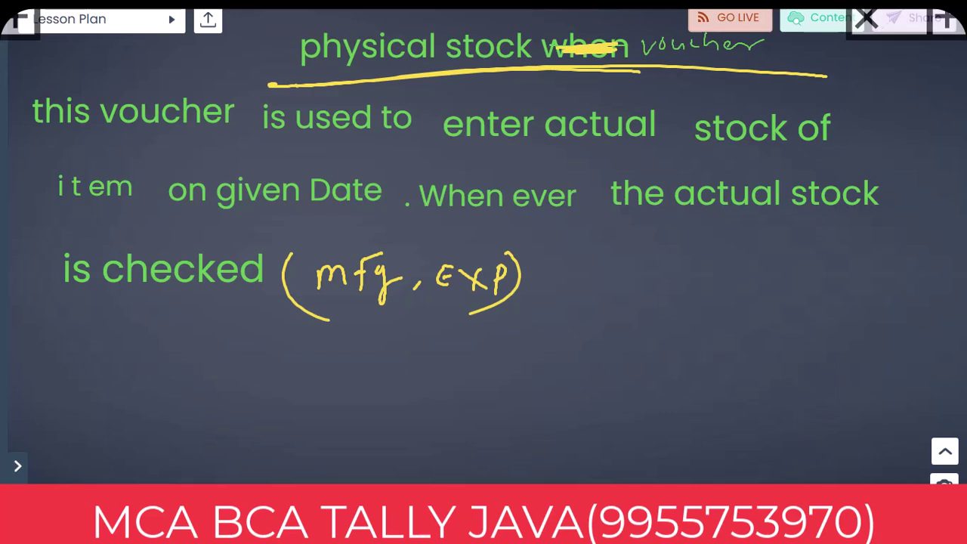
left_click_drag(35, 136, 183, 133)
left_click_drag(264, 136, 627, 147)
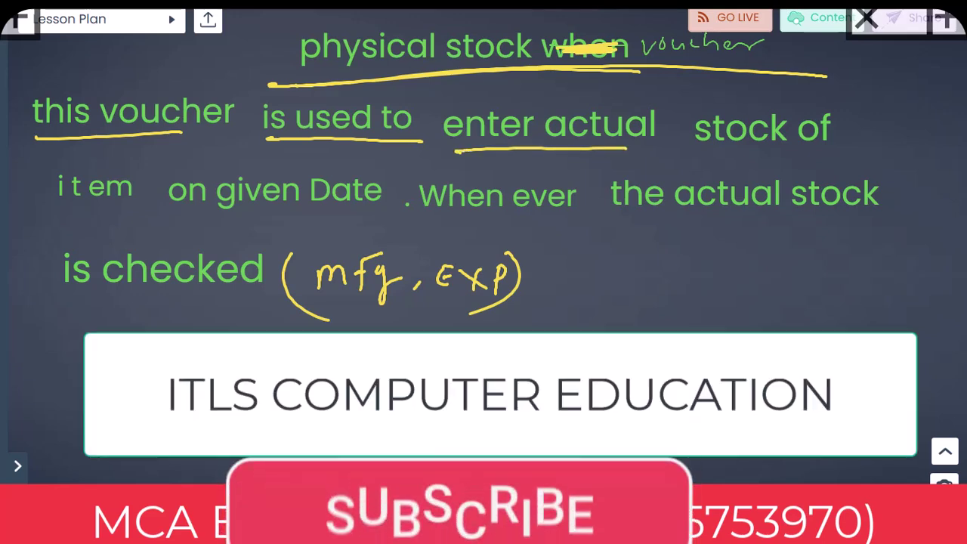
left_click_drag(151, 214, 389, 222)
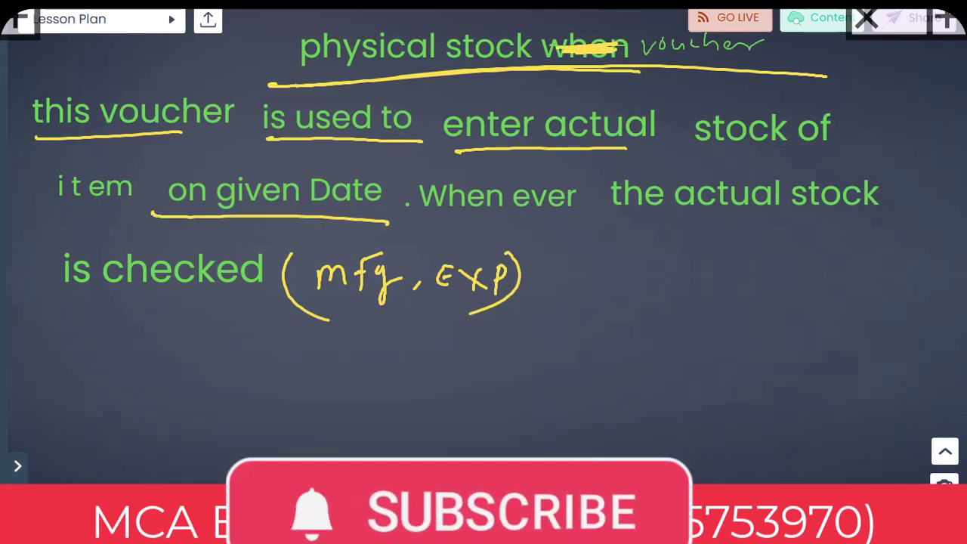
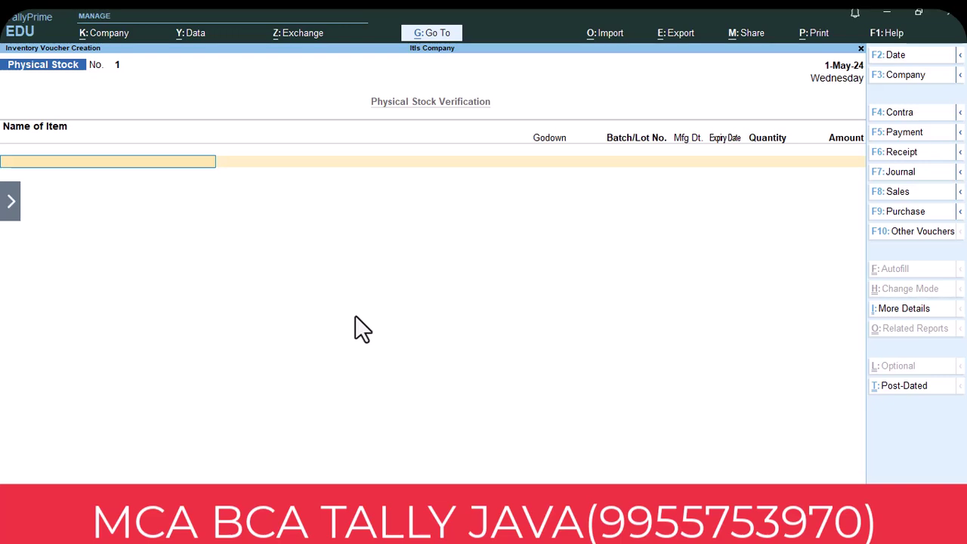
- Leave the Physical Stock voucher and create a stock group named BABA under Primary
key("Escape")
key("c")
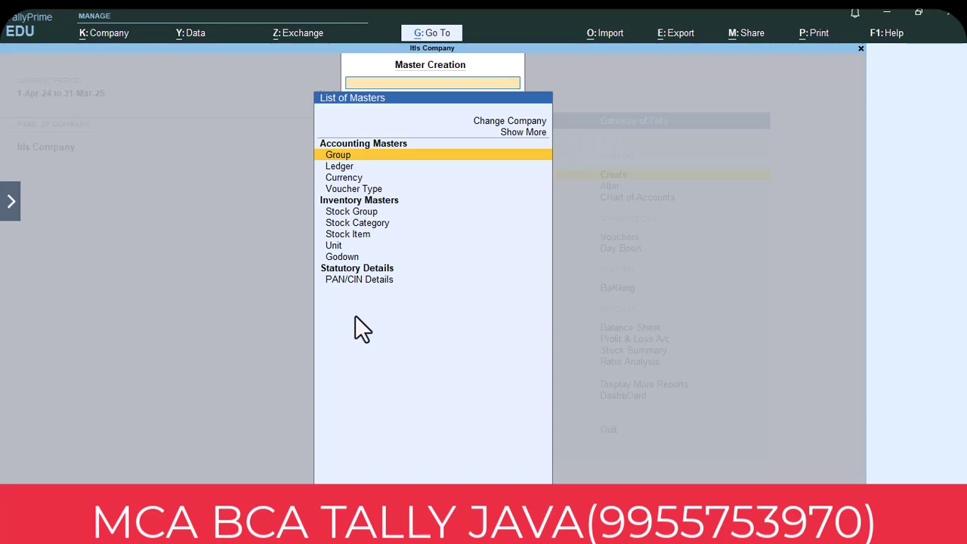
key("Down")
key("Down")
key("Down")
key("Down")
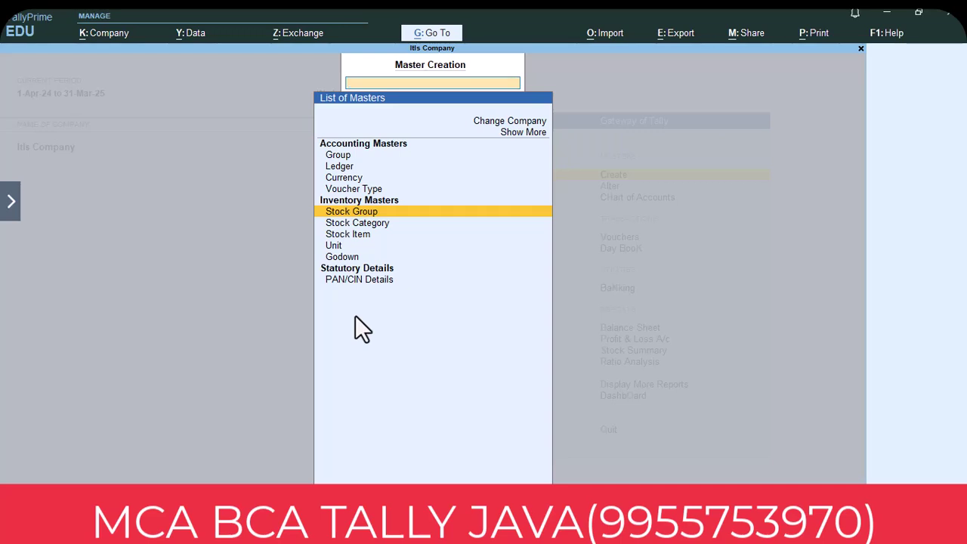
key("Return")
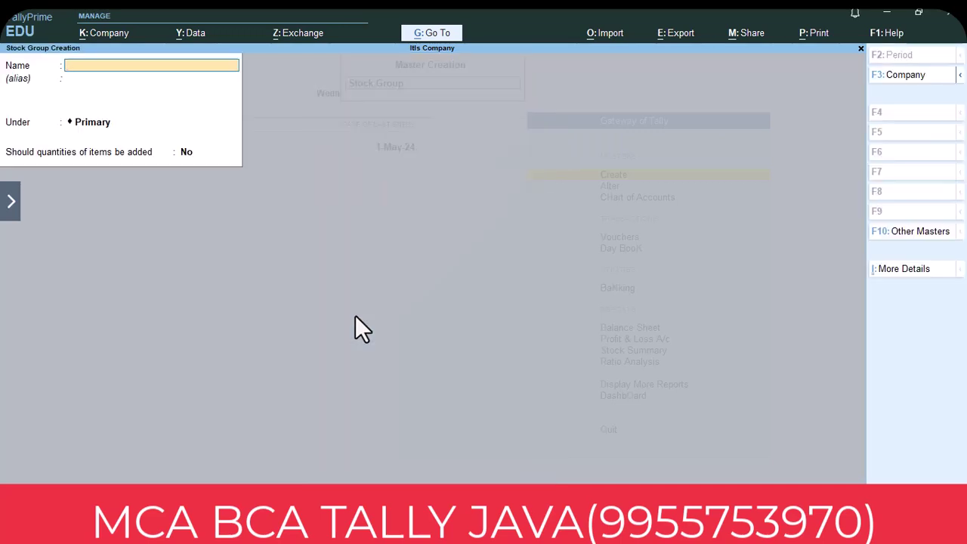
type("BABA")
key("Return")
key("Return")
key("Return")
key("Return")
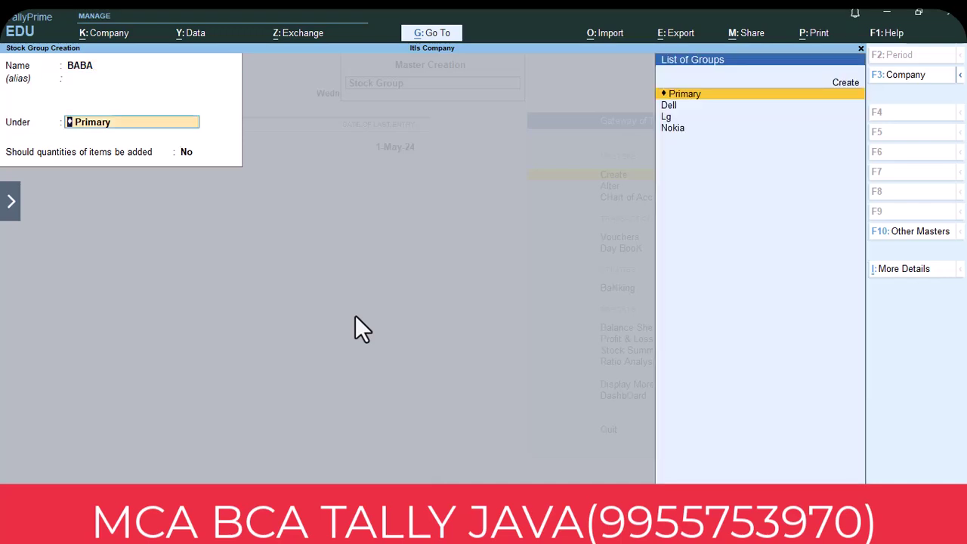
key("Return")
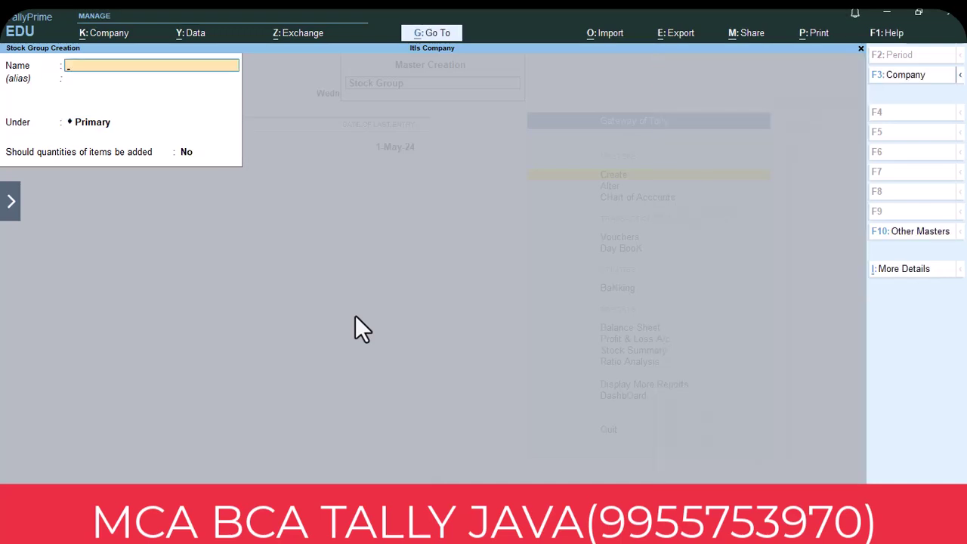
key("Escape")
key("Return")
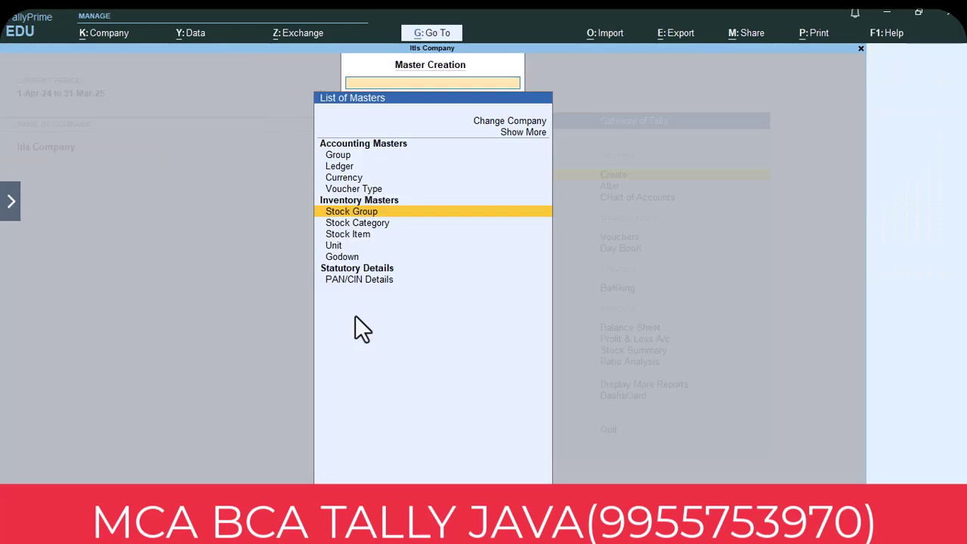
- Create a stock category named RICE under Primary
key("Down")
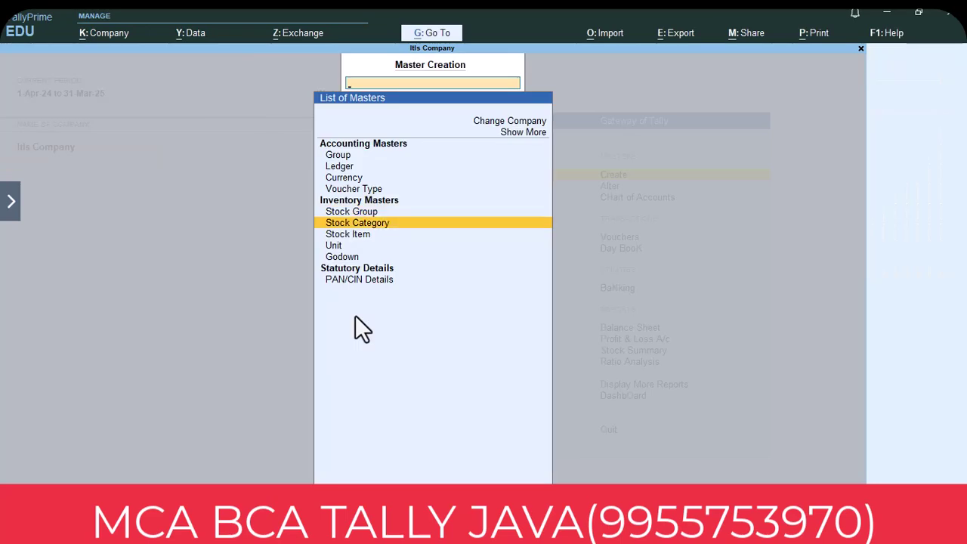
key("Return")
type("RICE")
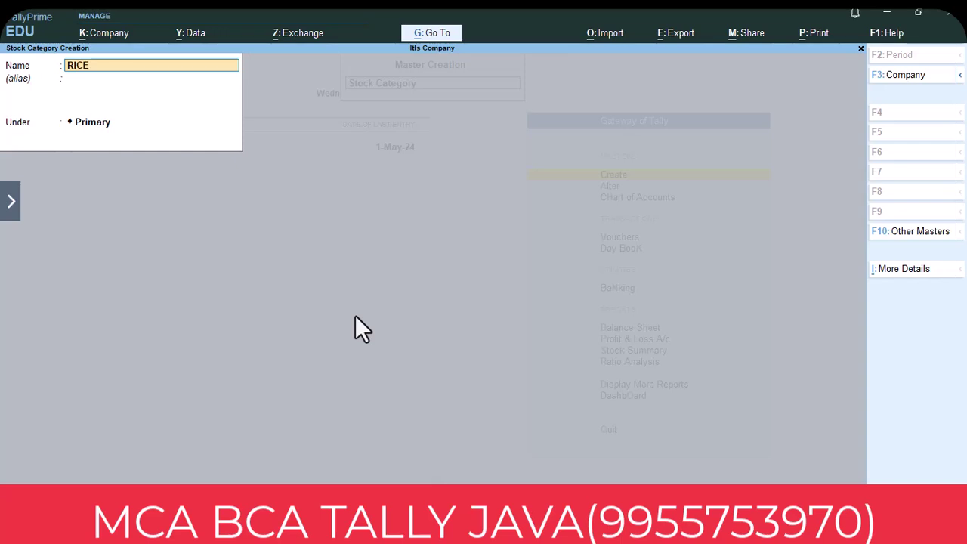
key("Return")
key("Return")
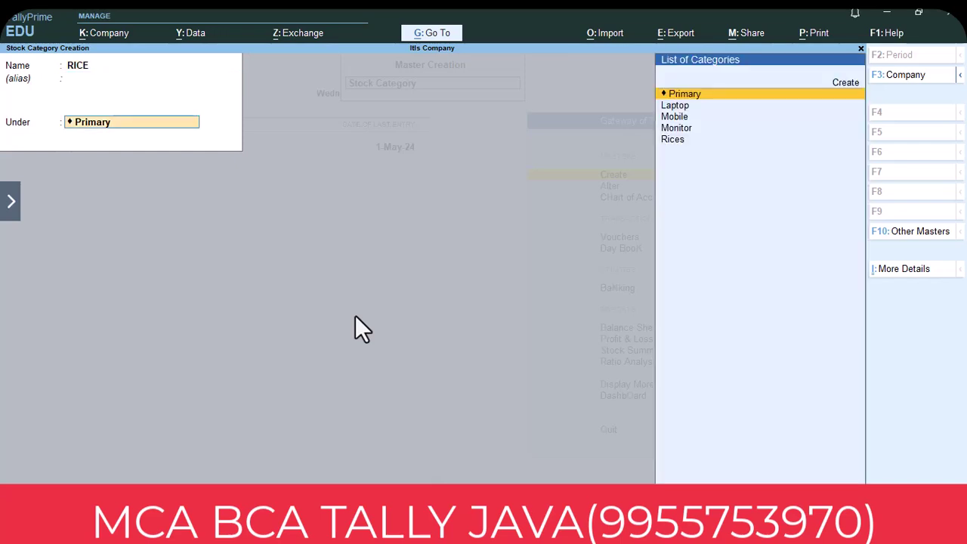
key("Return")
key("Return")
key("Escape")
key("Return")
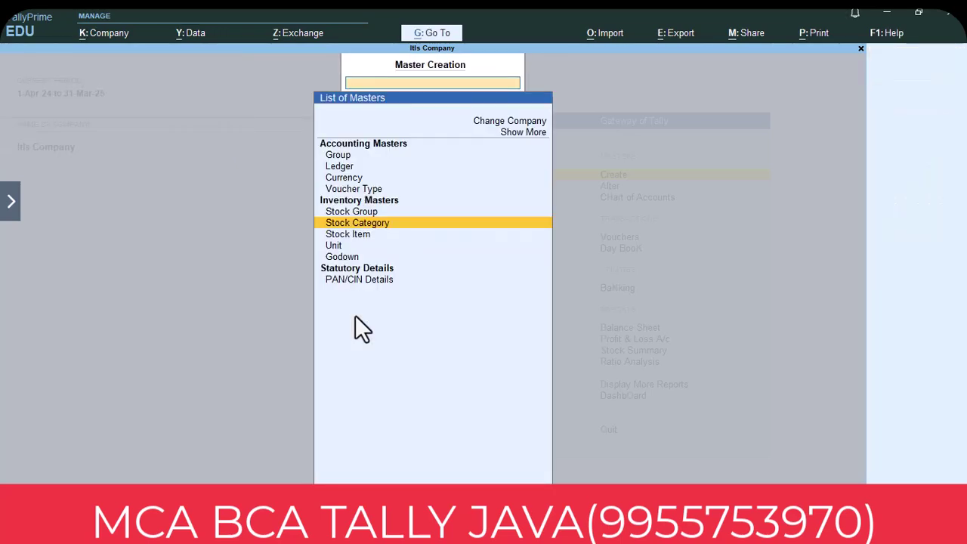
- Try to create a simple unit with the symbol KG, and quit the unit form
key("Down")
key("Down")
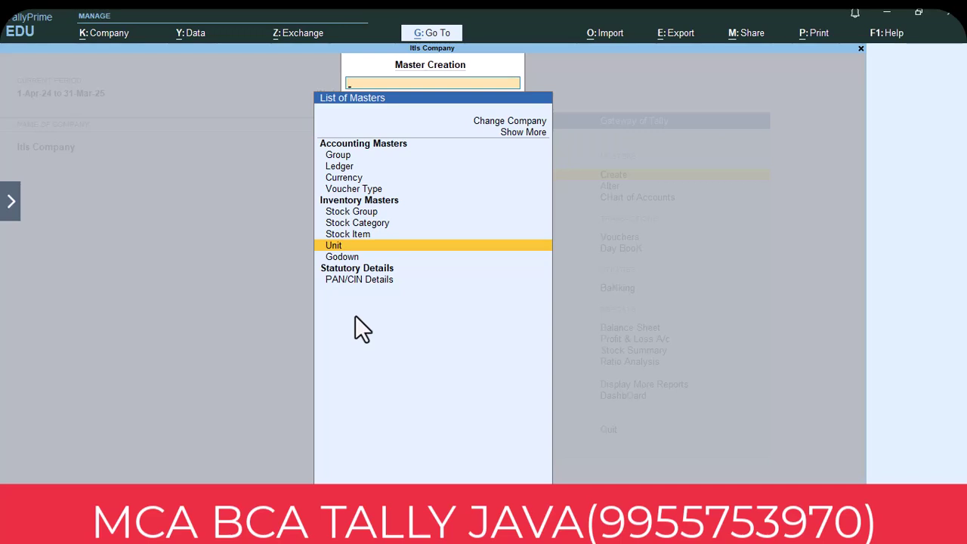
key("Return")
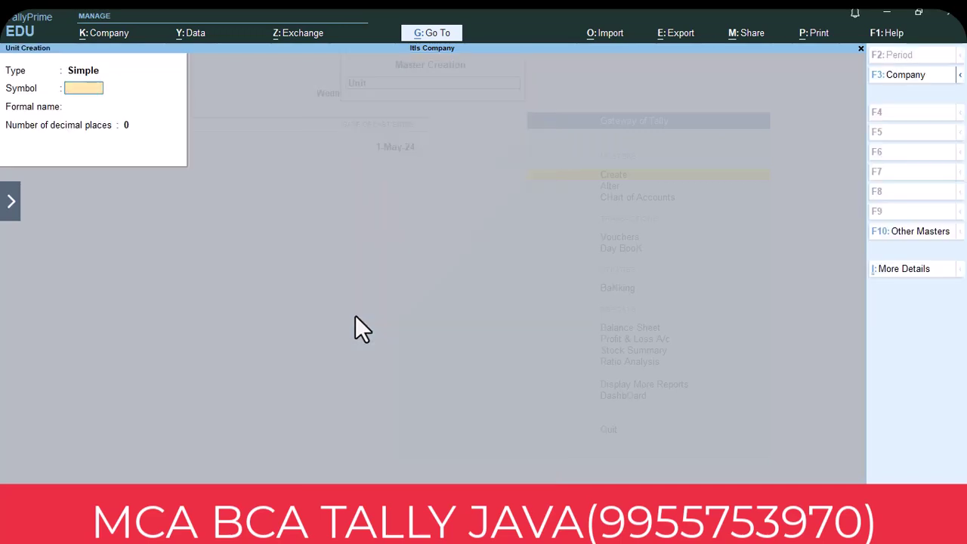
type("KG")
key("Return")
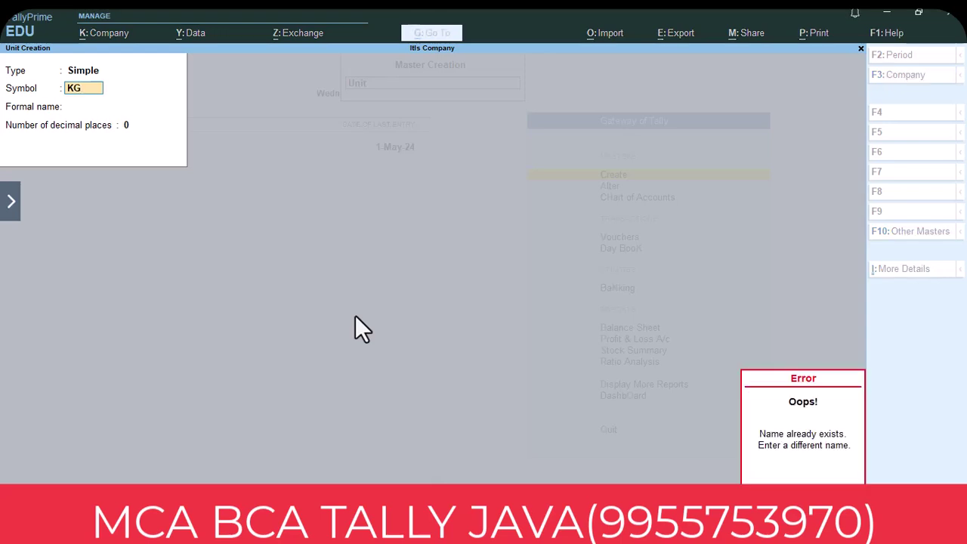
key("BackSpace")
key("Escape")
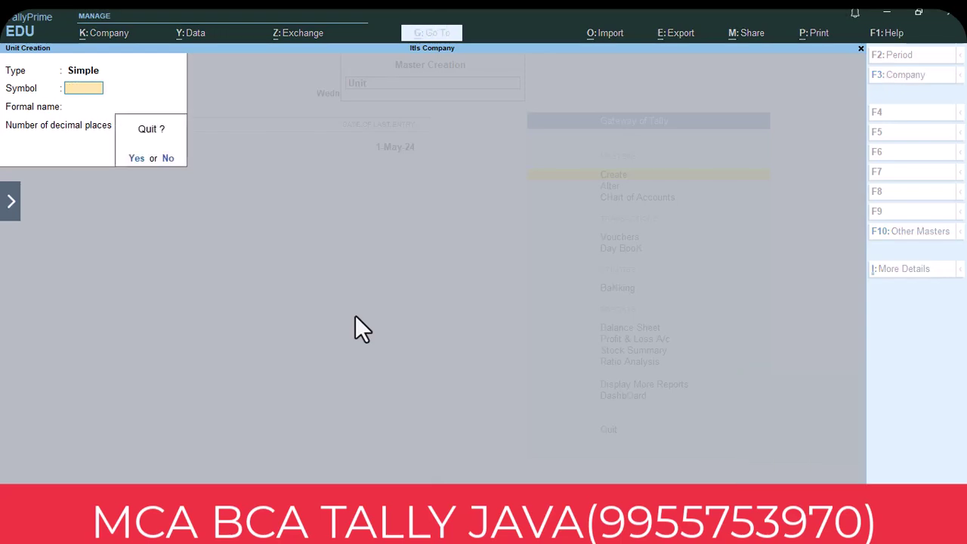
key("y")
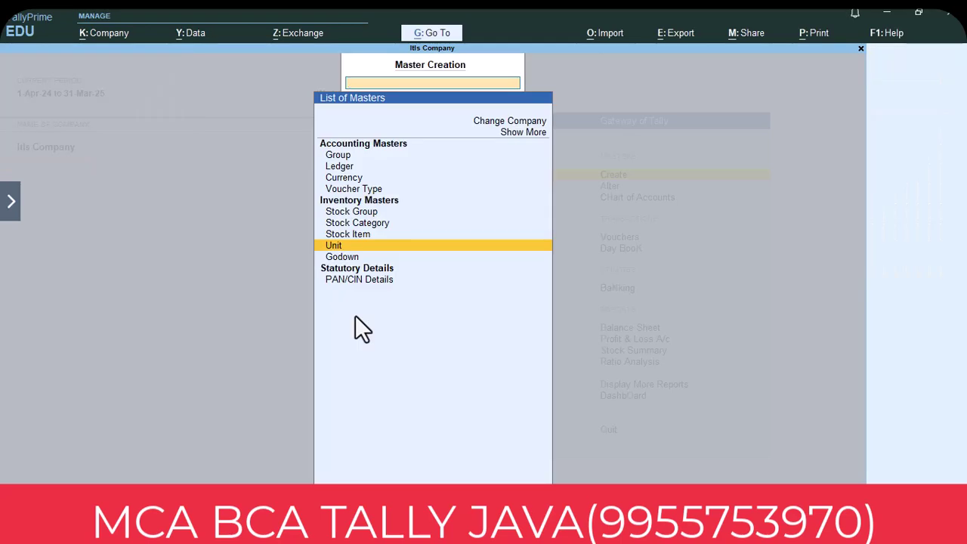
- Start a new stock item named STEAM SONAM under the BABA stock group
key("Up")
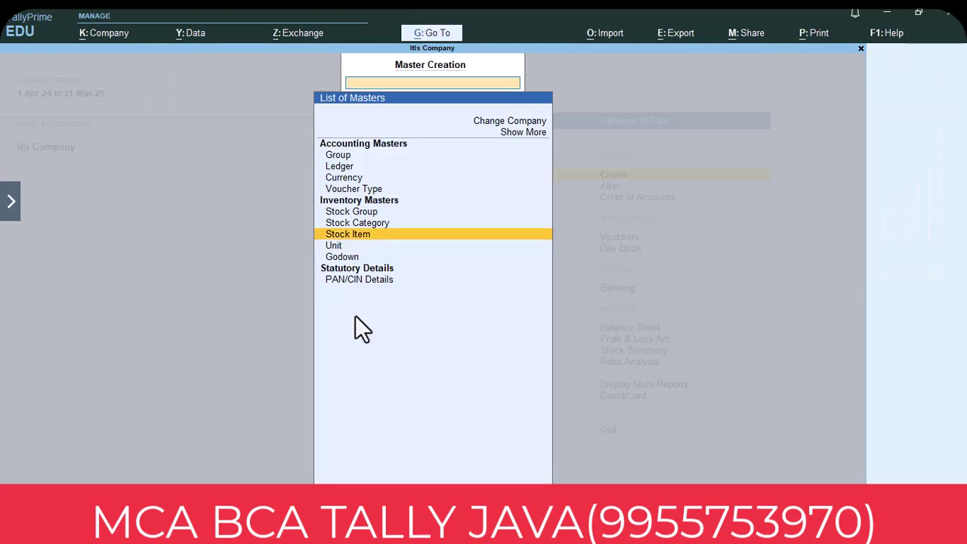
key("Return")
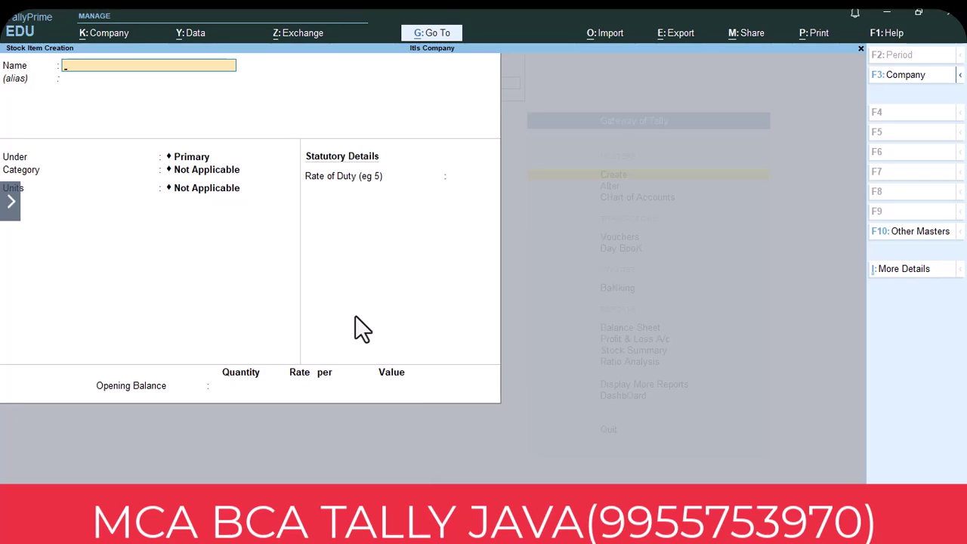
type("STEAM SONAM")
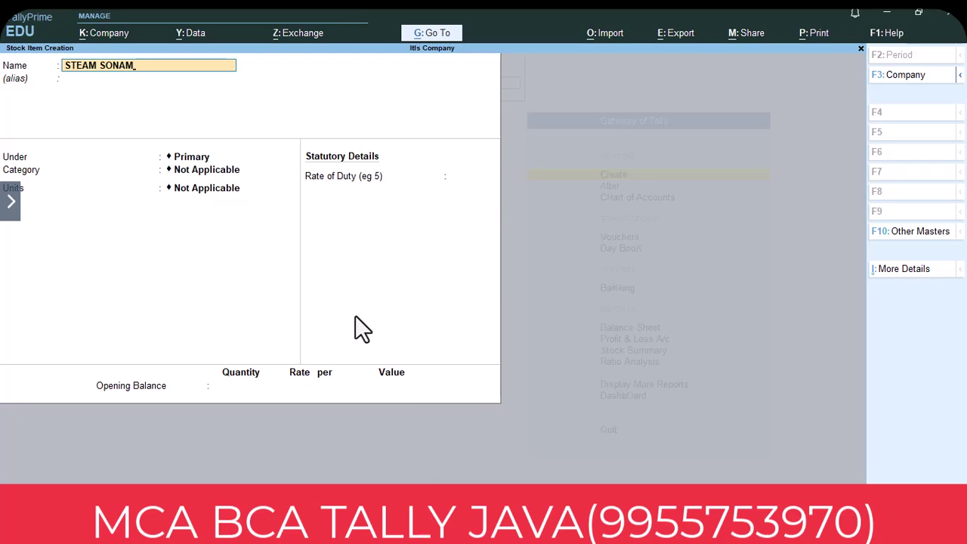
key("Return")
key("Return")
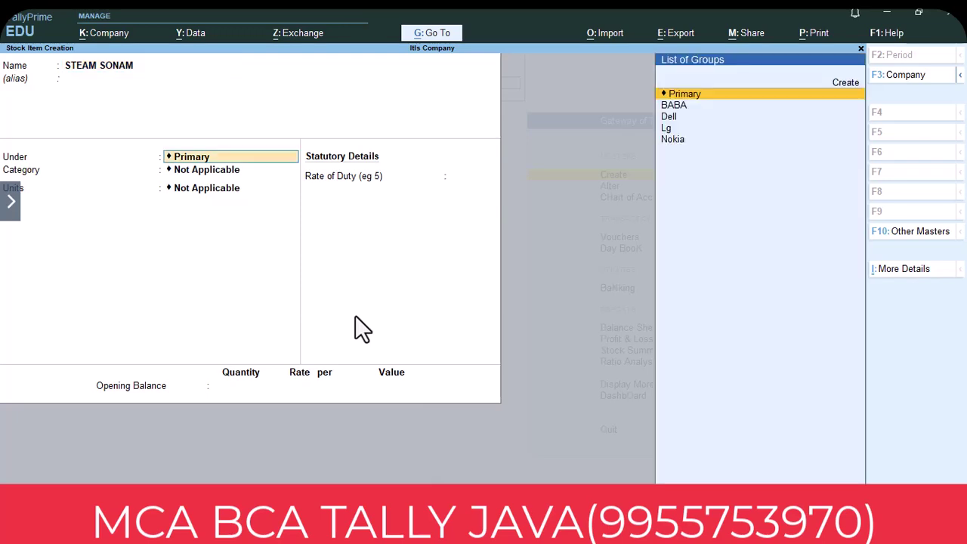
key("Down")
key("Return")
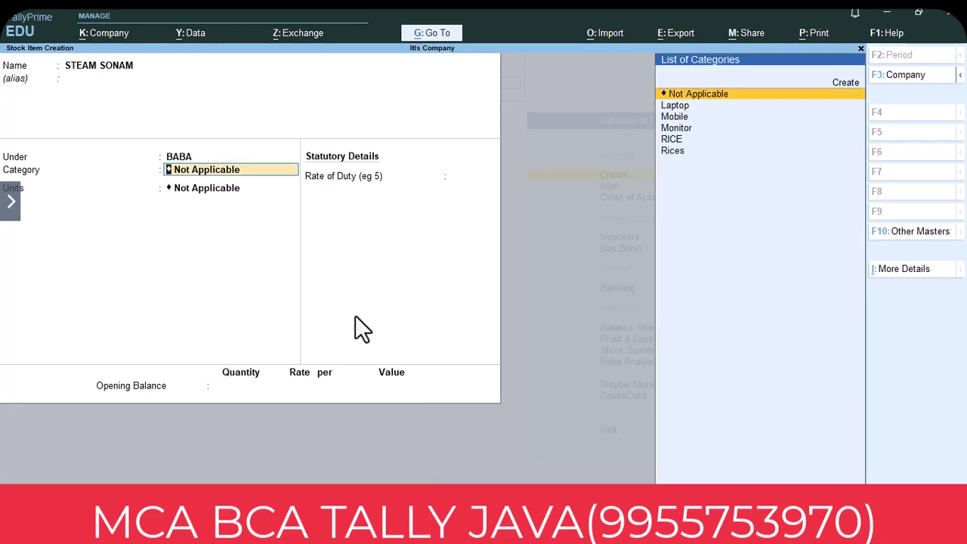
- Assign the RICE category and the kg unit to the STEAM SONAM stock item
key("Down")
key("Down")
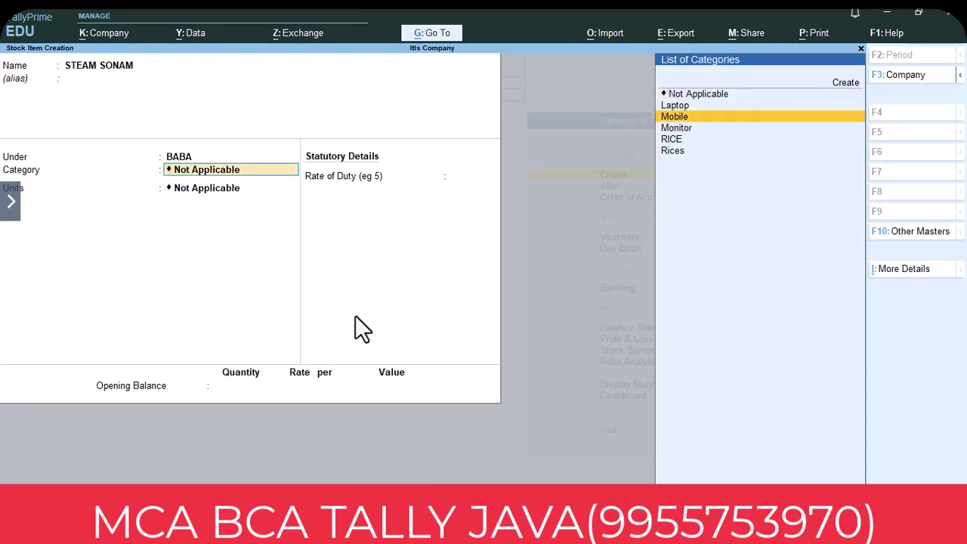
key("Down")
key("Down")
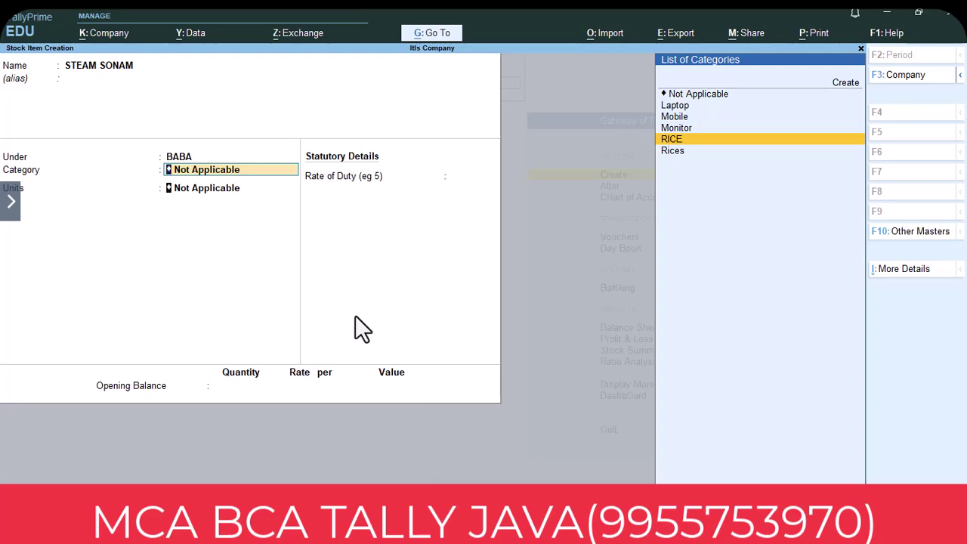
key("Return")
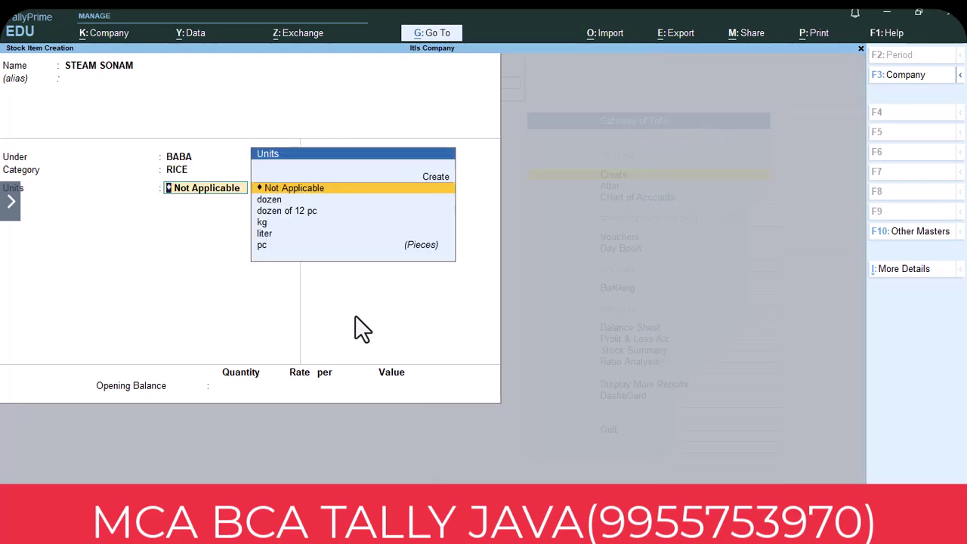
key("Down")
key("Down")
key("Down")
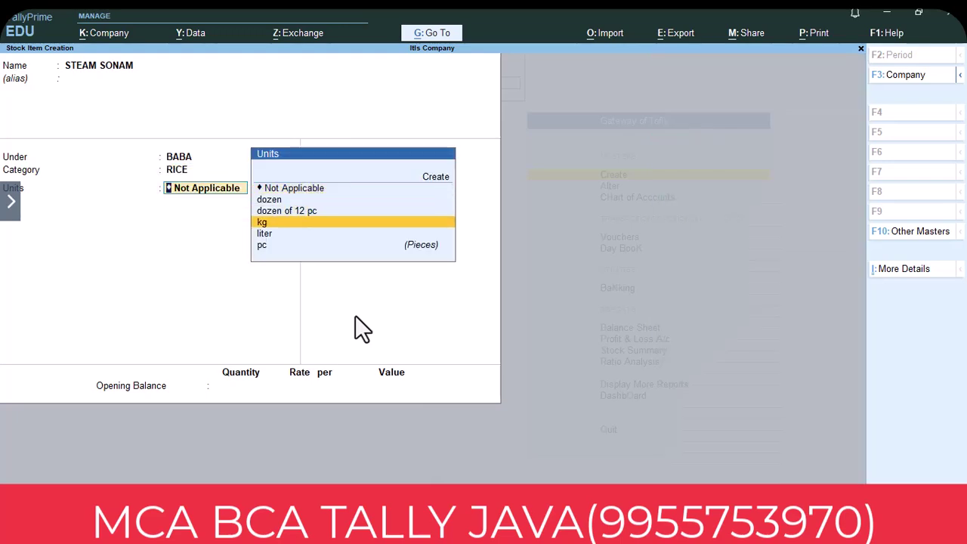
key("Return")
key("Return")
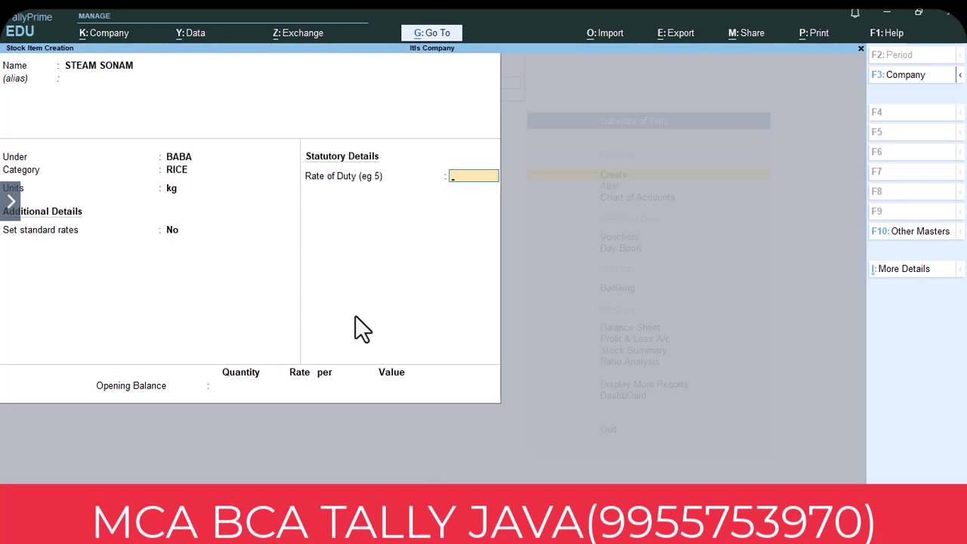
key("BackSpace")
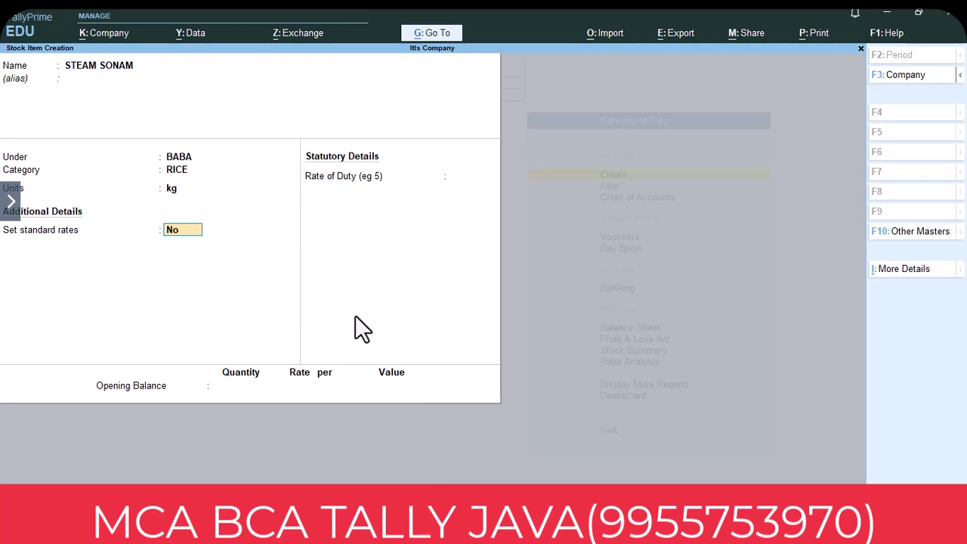
- Enable standard rates for STEAM SONAM and set its standard cost to 60 per kg from 1-Apr-24
type("y")
key("Return")
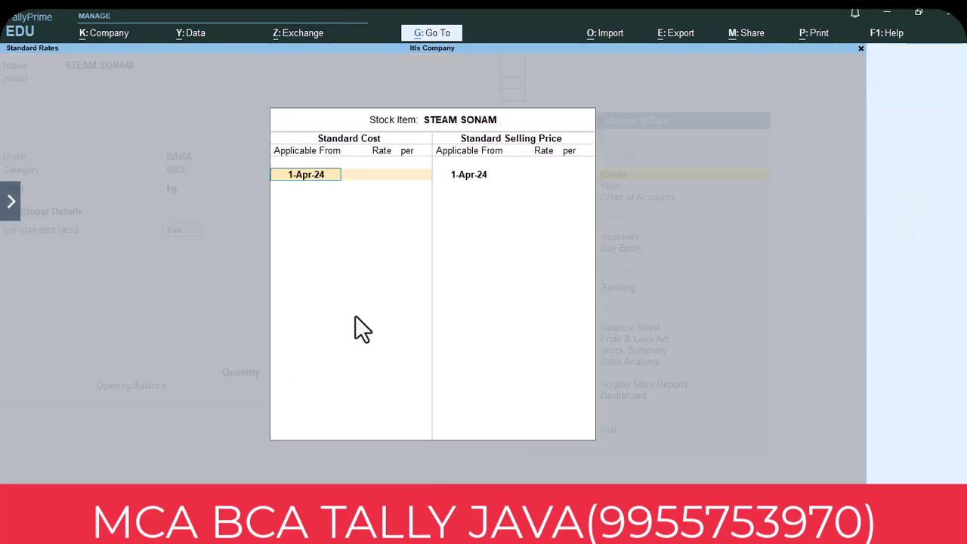
key("Return")
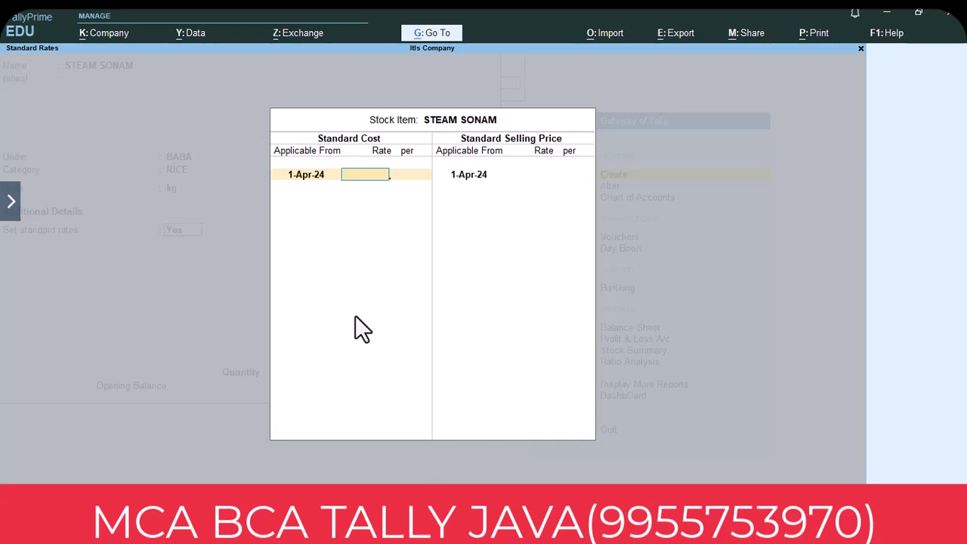
type("60")
key("Return")
key("Return")
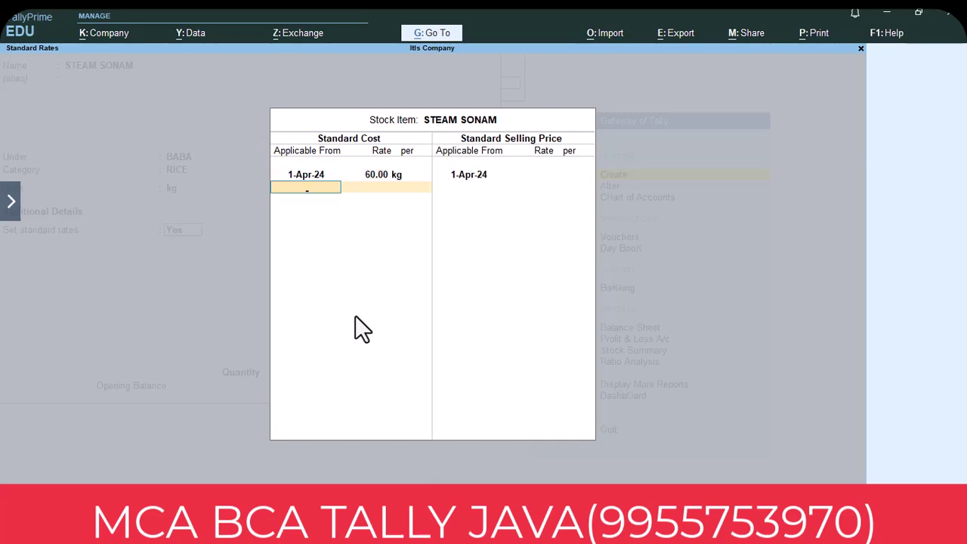
key("Return")
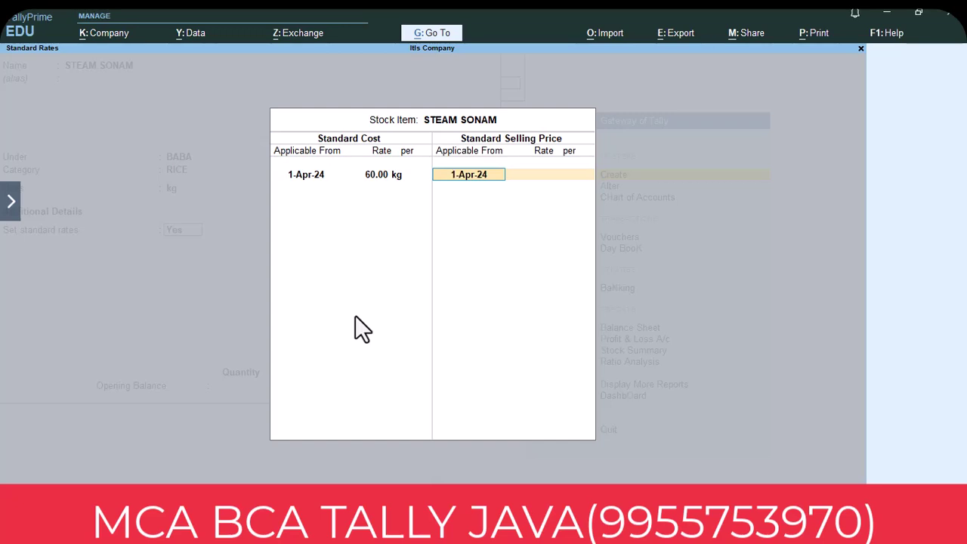
- Set the standard selling price to 65 per kg from 1-Apr-24 and save the STEAM SONAM item
key("Return")
type("65")
key("Return")
key("Return")
key("Return")
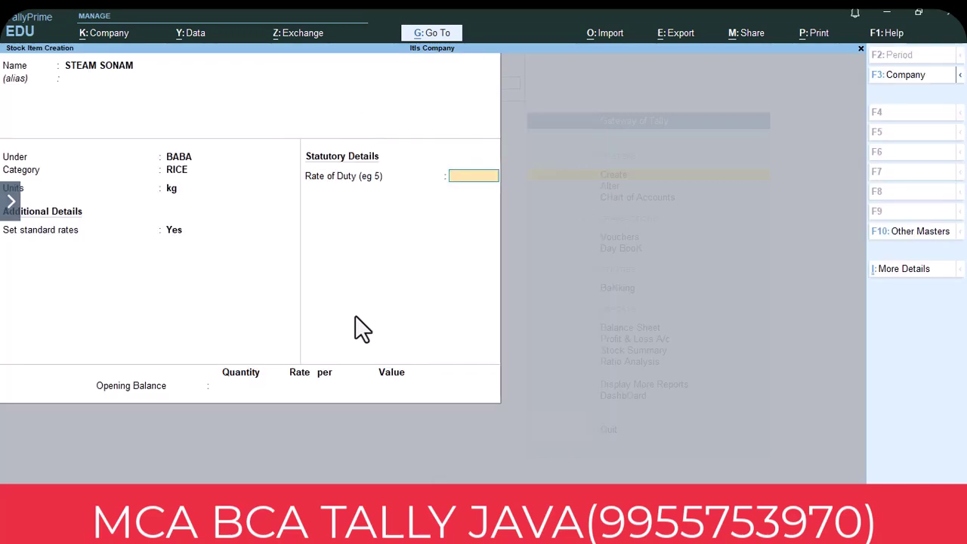
key("Return")
key("Return")
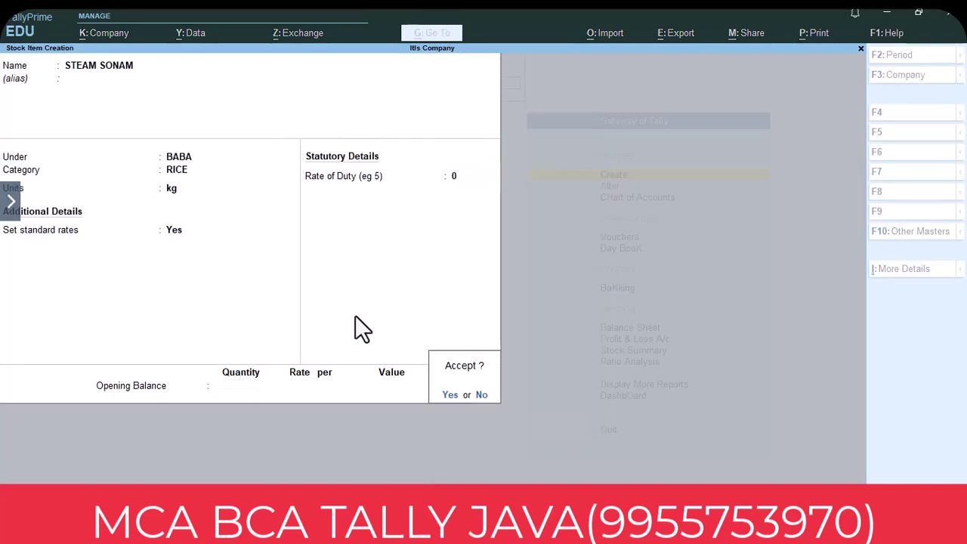
key("Return")
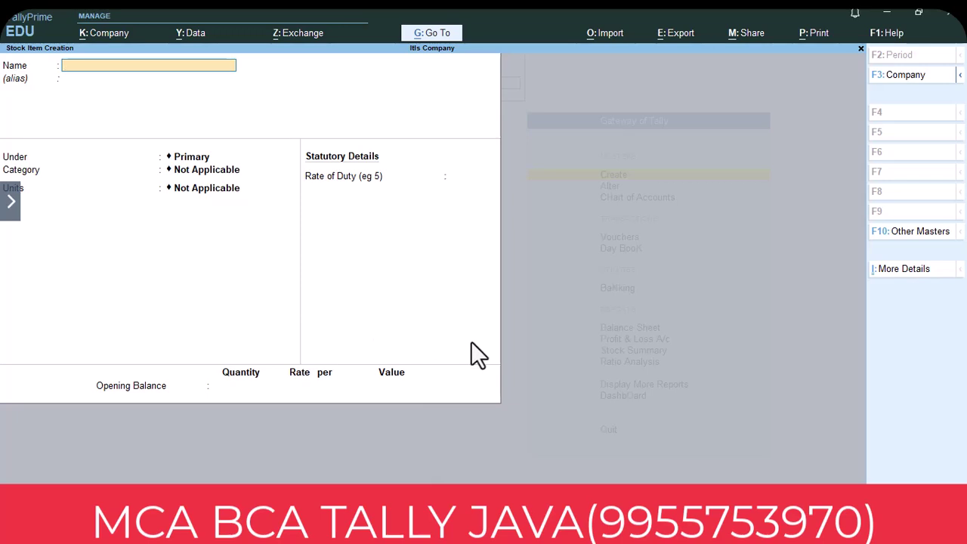
- Leave master creation, open the stock item STEAM SONAM for alteration, and bring up the company features
key("Escape")
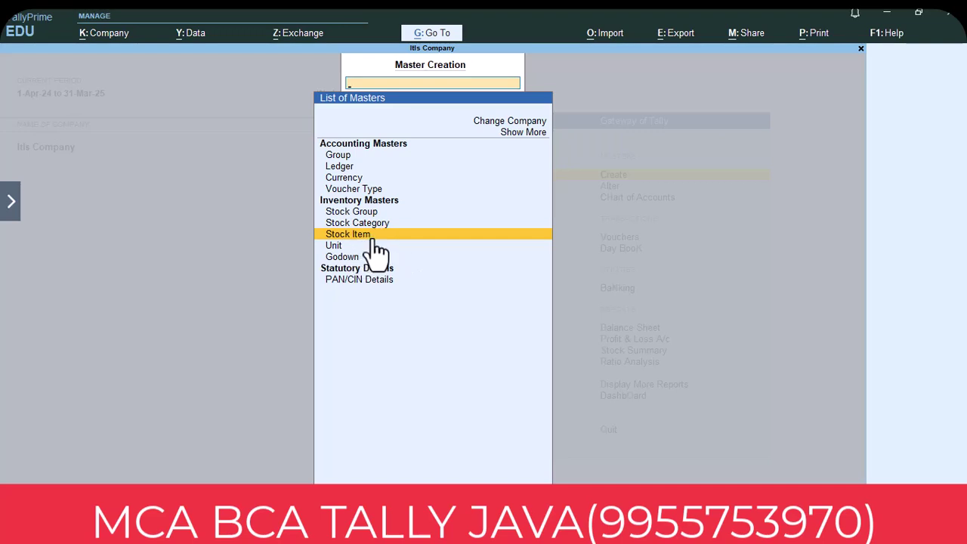
key("Escape")
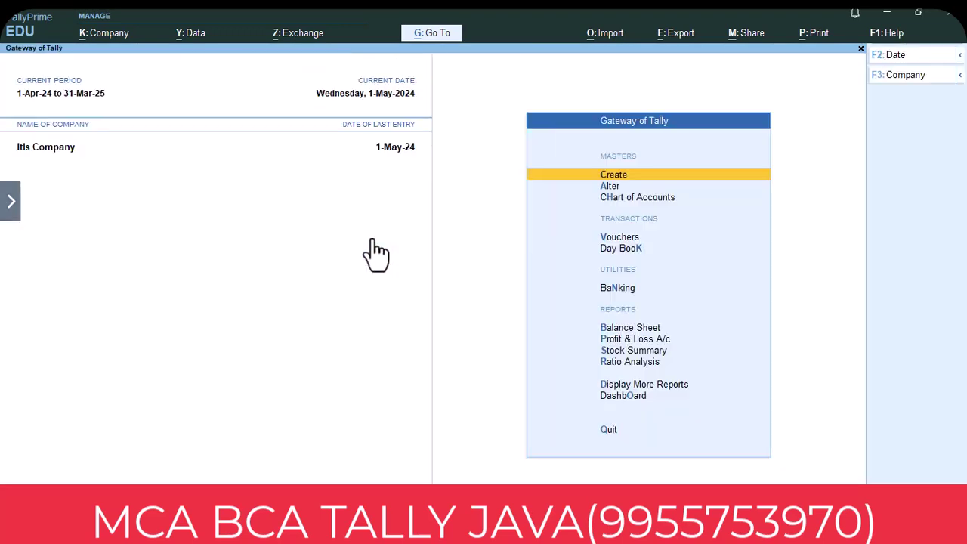
left_click(613, 187)
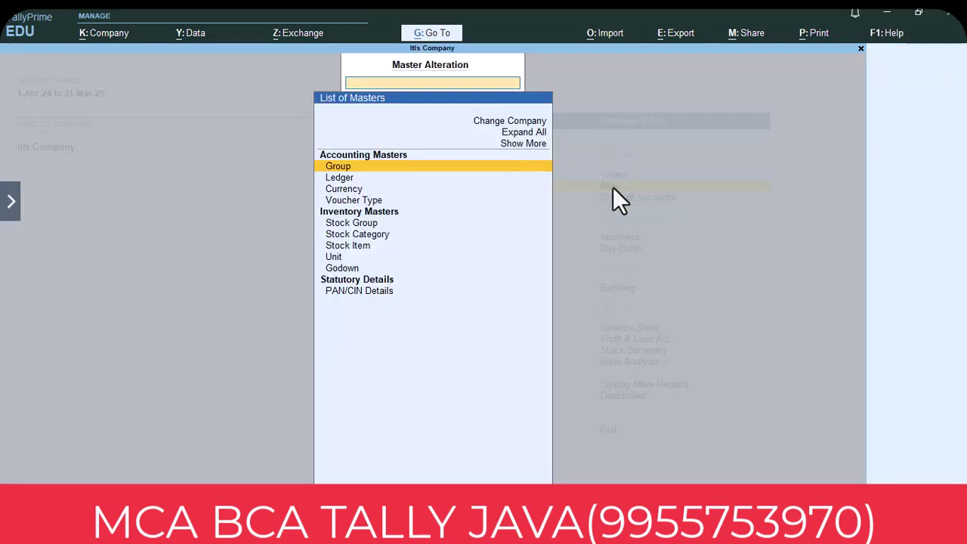
left_click(364, 245)
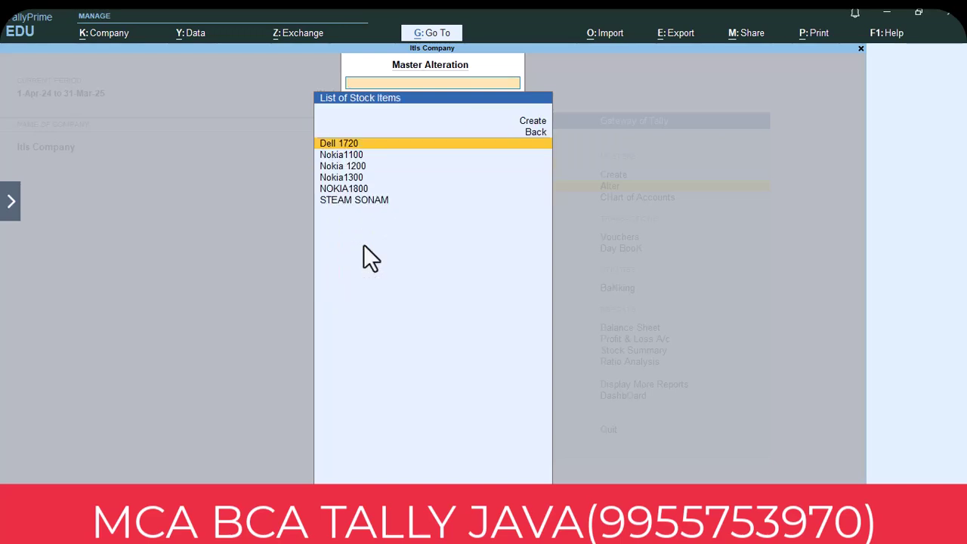
left_click(353, 200)
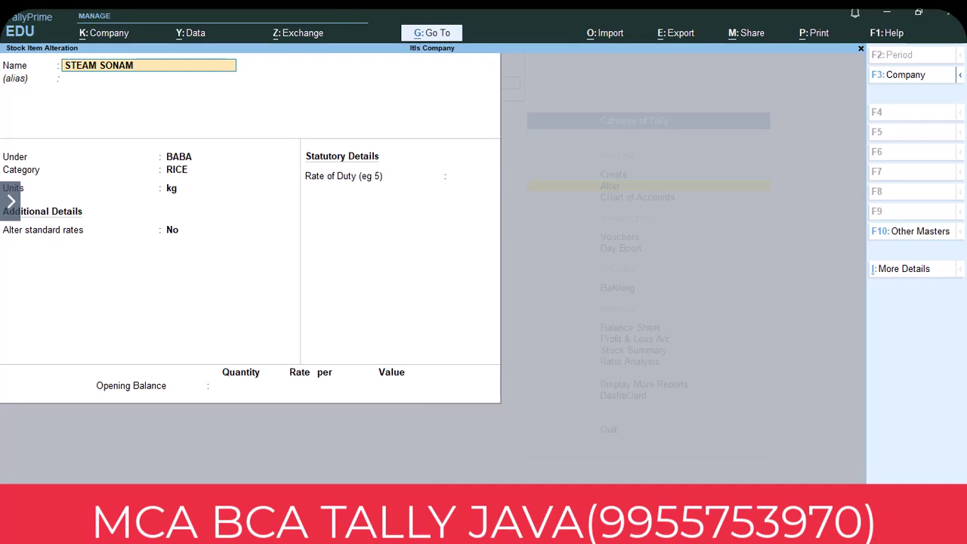
key("F11")
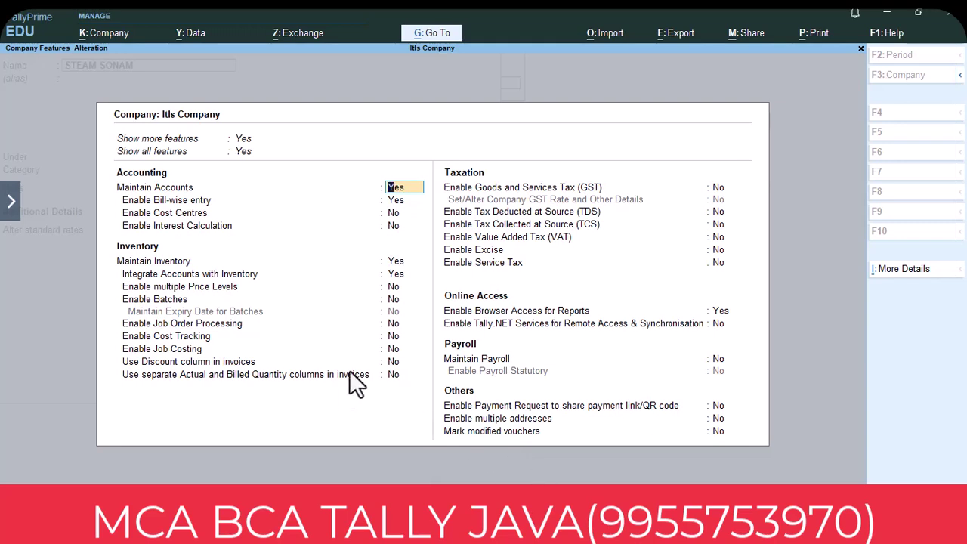
left_click(11, 200)
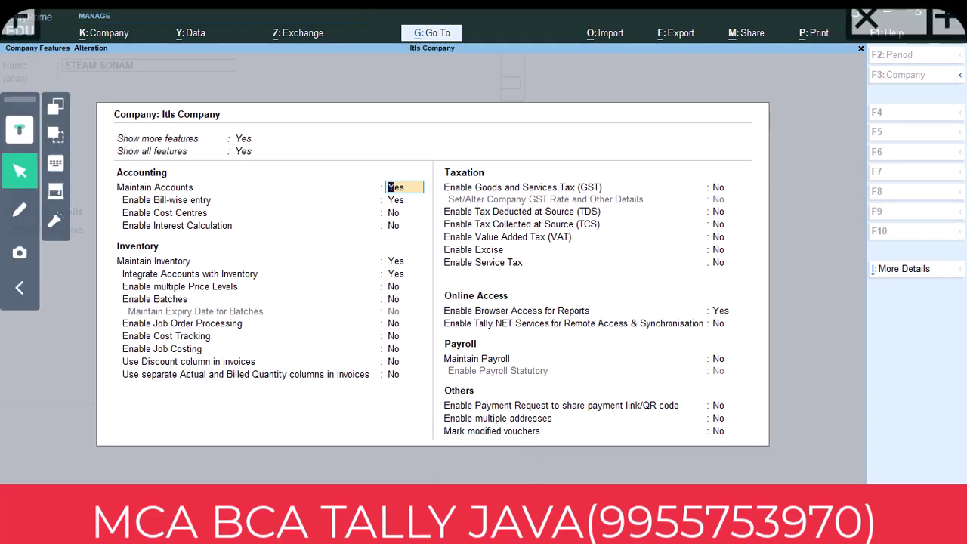
left_click(20, 209)
left_click_drag(98, 309, 388, 315)
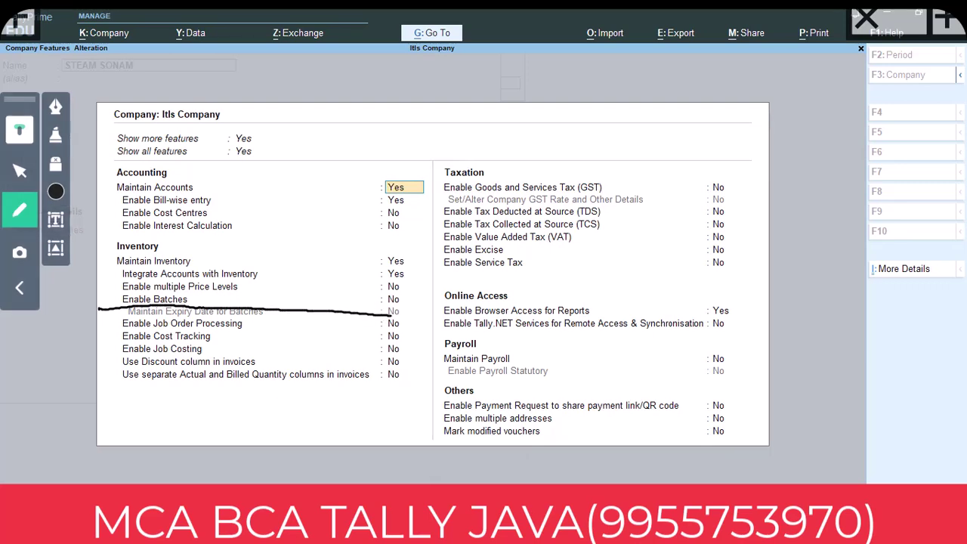
left_click(19, 170)
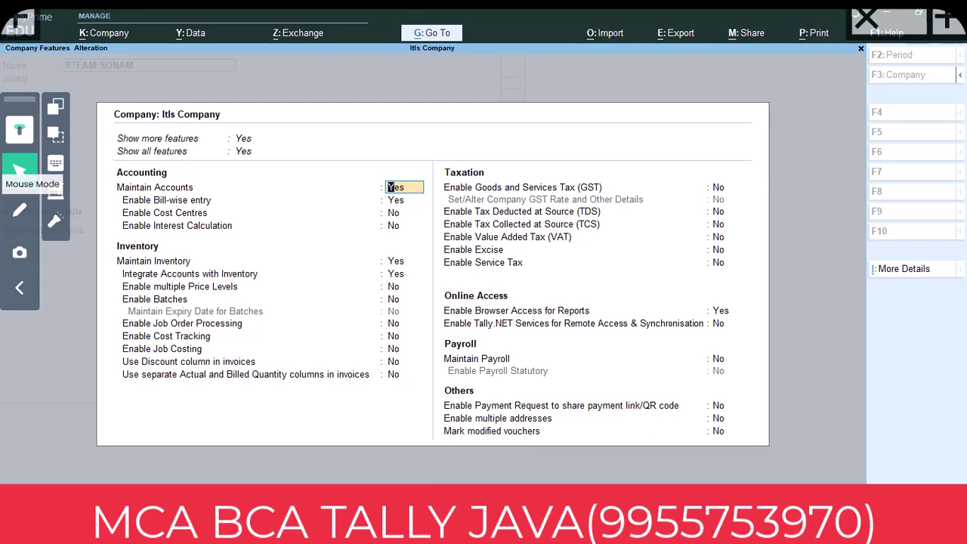
- Set Enable Batches to Yes in the company's inventory features
left_click(395, 199)
left_click(393, 212)
key("Return")
key("Return")
key("Return")
key("Return")
key("Return")
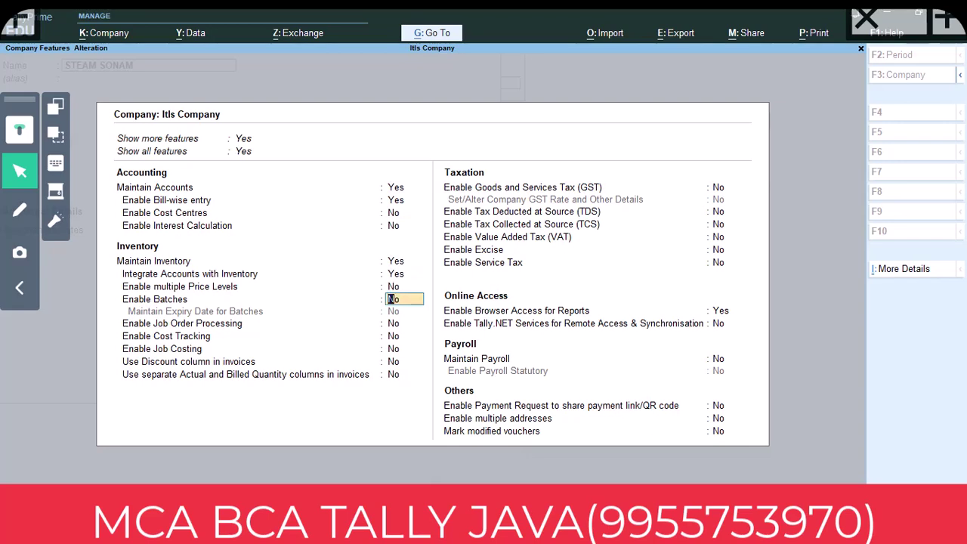
type("Y")
key("Return")
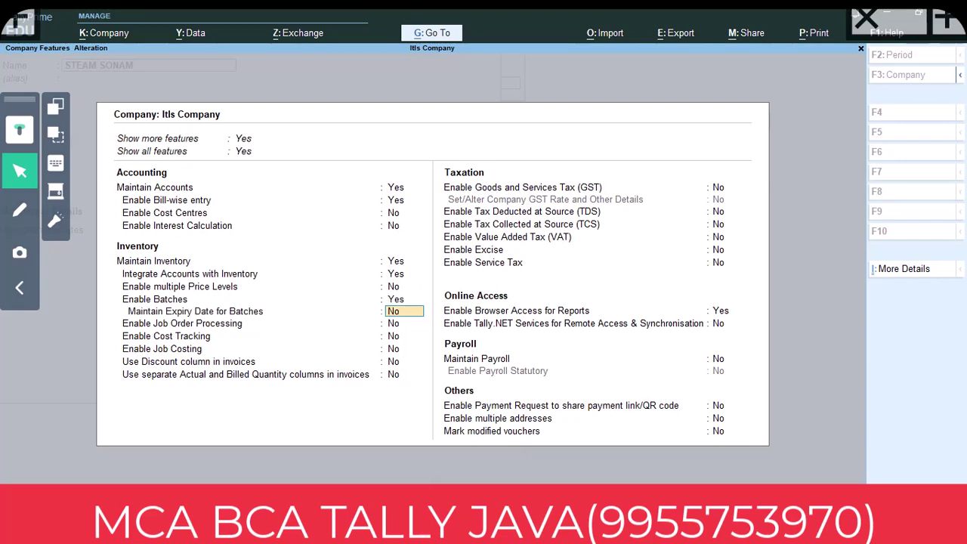
- Set Maintain Expiry Date for Batches to Yes and accept the company features with the remaining options as they are
type("Y")
key("Return")
key("Return")
key("Return")
key("Return")
key("Return")
key("Return")
key("Return")
key("Return")
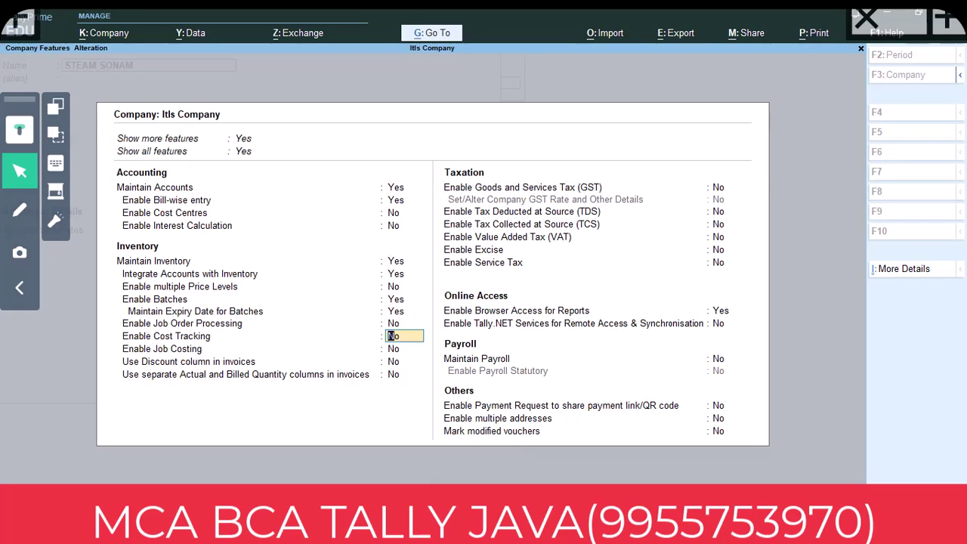
key("Return")
key("Return")
key("Return")
key("Return")
key("Return")
key("Return")
key("Return")
key("Return")
key("Return")
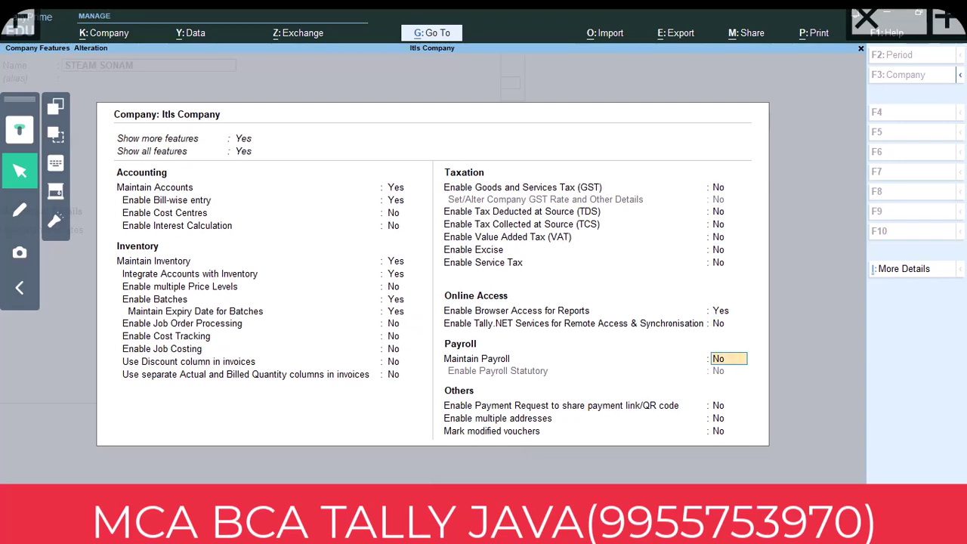
key("Return")
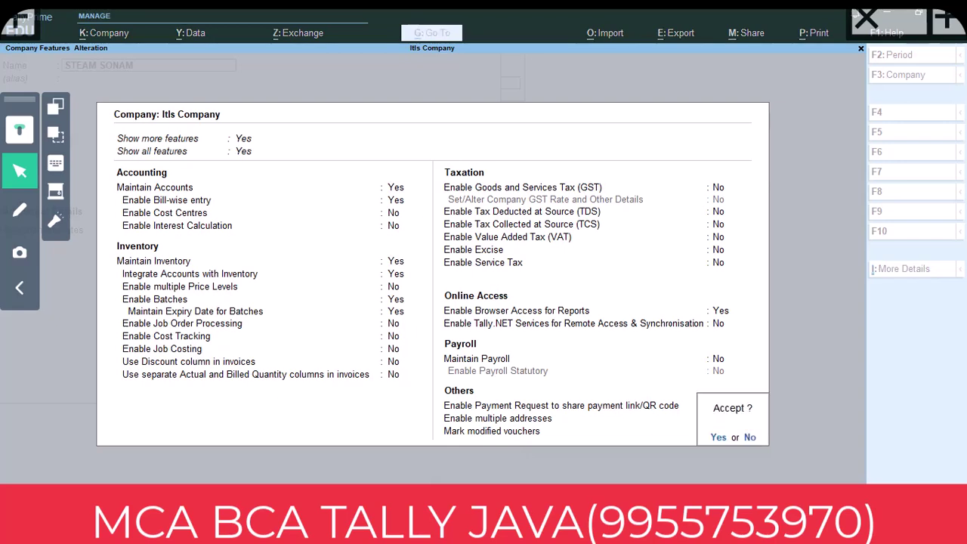
key("Return")
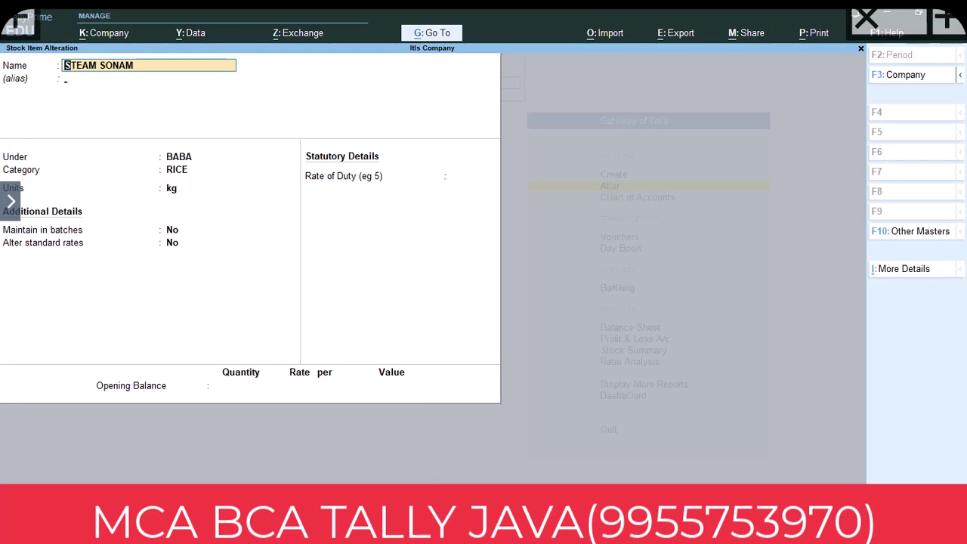
- Set Maintain in batches to Yes for the stock item STEAM SONAM
key("Return")
key("Return")
key("Return")
key("Return")
key("Return")
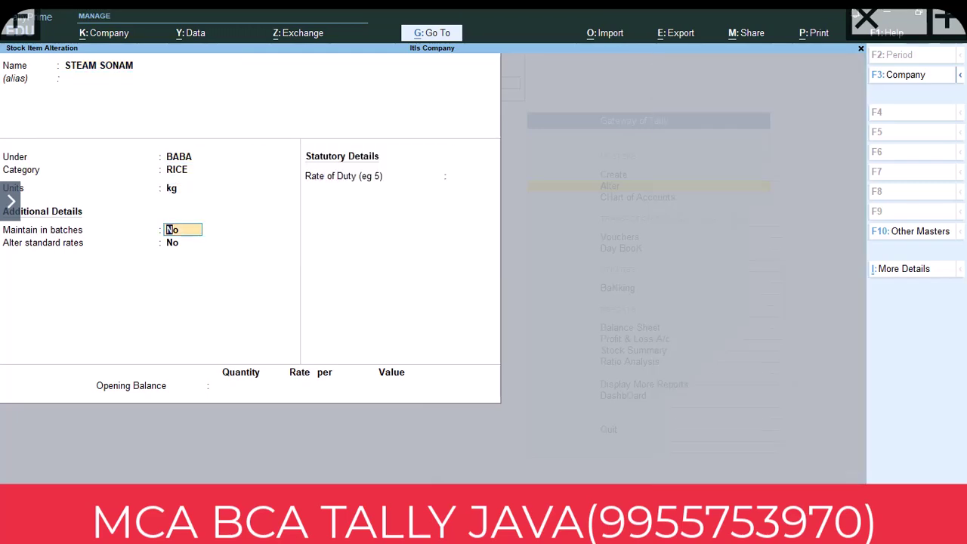
type("Y")
key("Return")
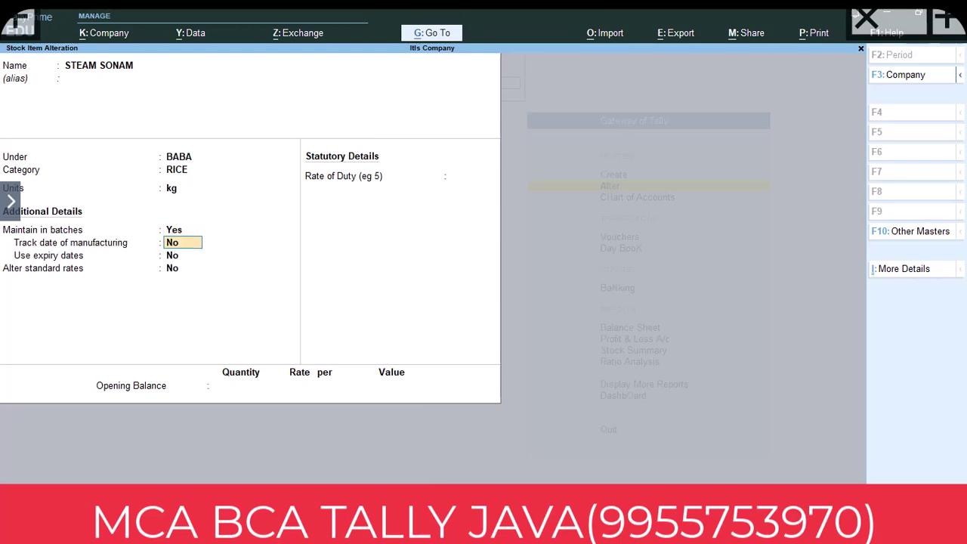
- Turn on manufacturing date tracking and expiry dates for STEAM SONAM, and save the altered item
type("Y")
key("Return")
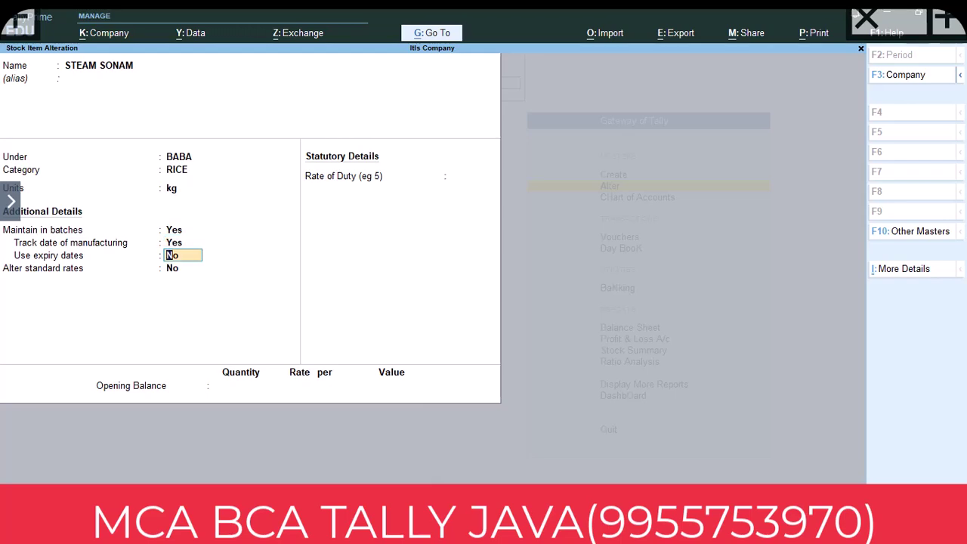
type("Y")
key("Return")
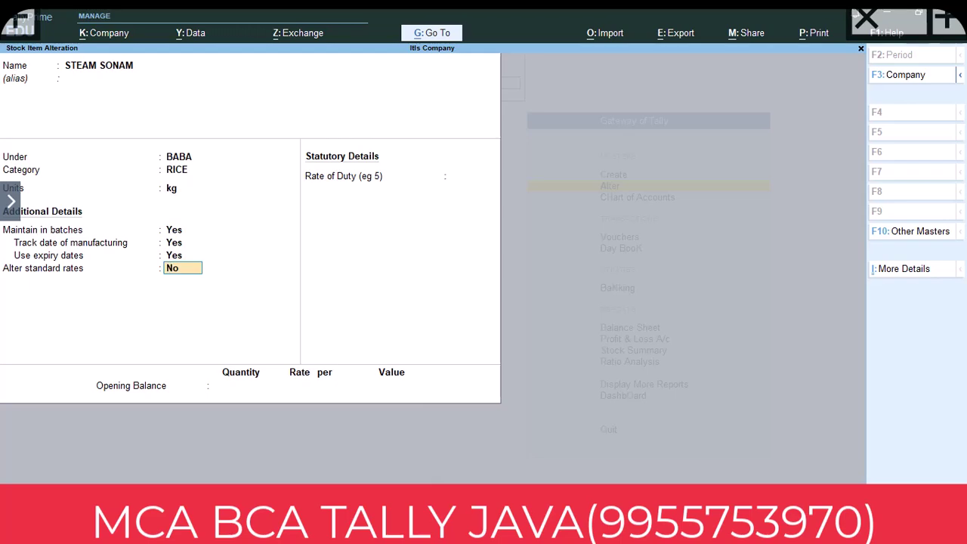
key("Return")
key("Return")
key("Return")
key("Return")
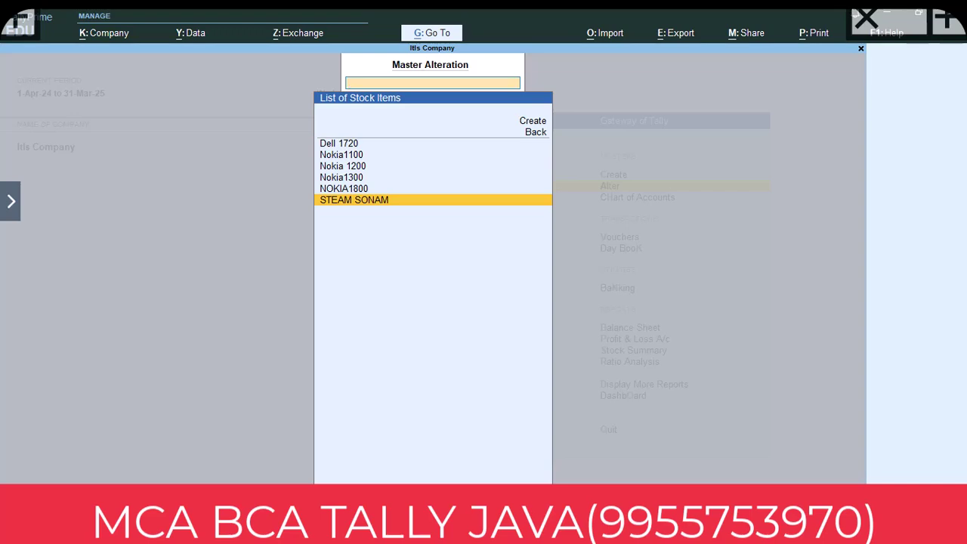
- Leave master alteration and open a new Purchase voucher from voucher entry
key("Escape")
key("Escape")
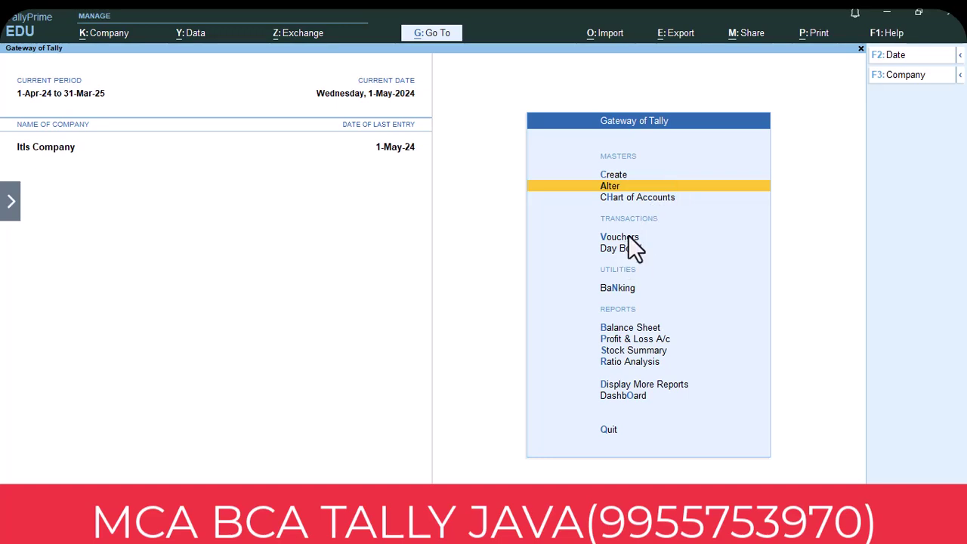
key("alt+F10")
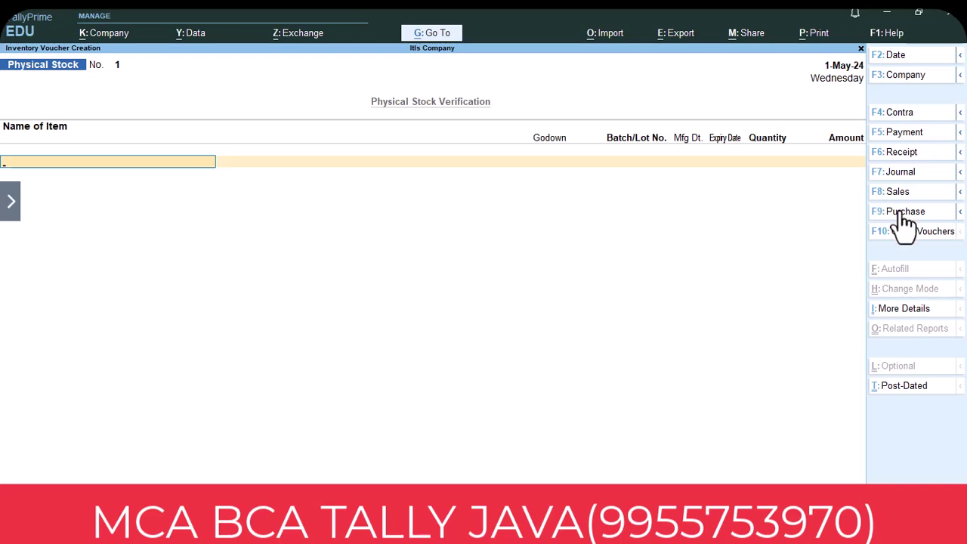
left_click(899, 211)
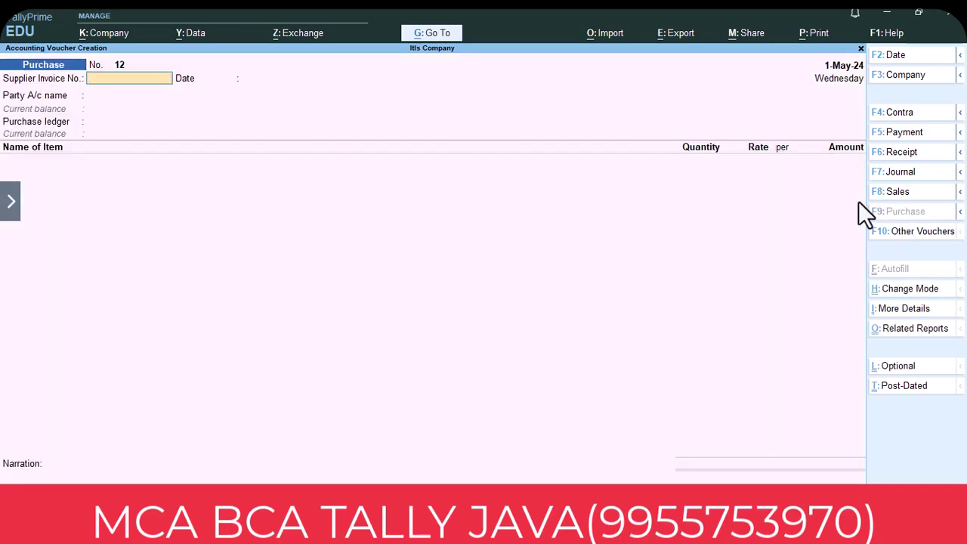
- Leave the supplier invoice details blank and choose Cash as the party account of the purchase
key("Return")
key("Return")
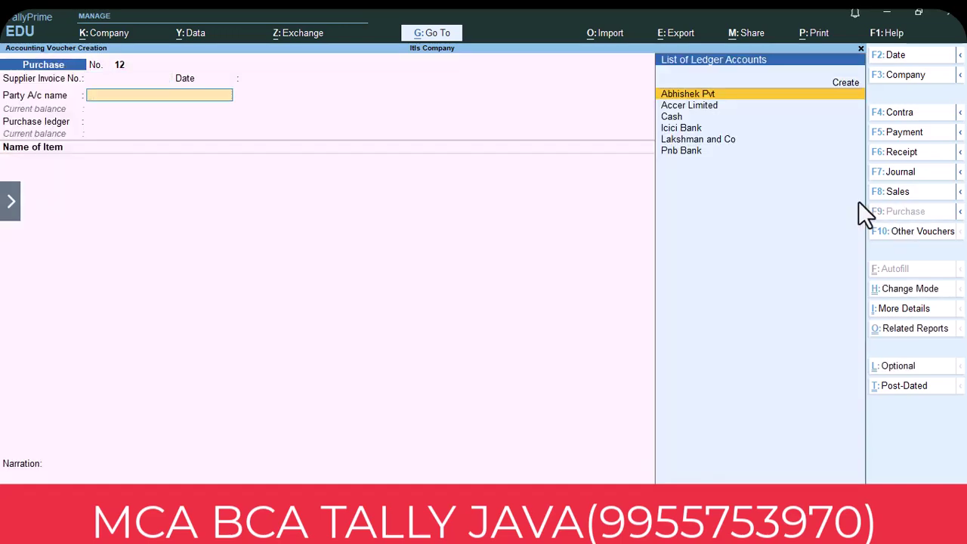
key("Down")
key("Down")
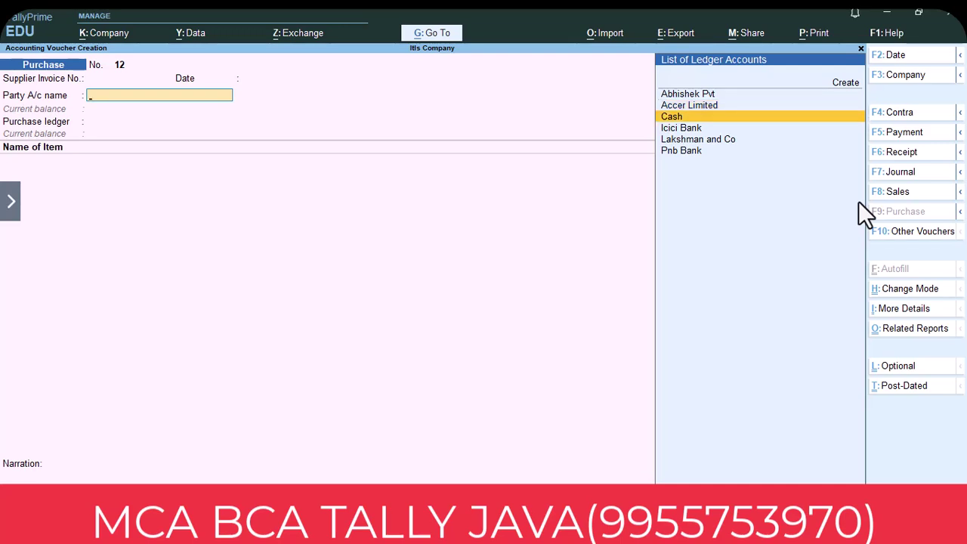
key("Return")
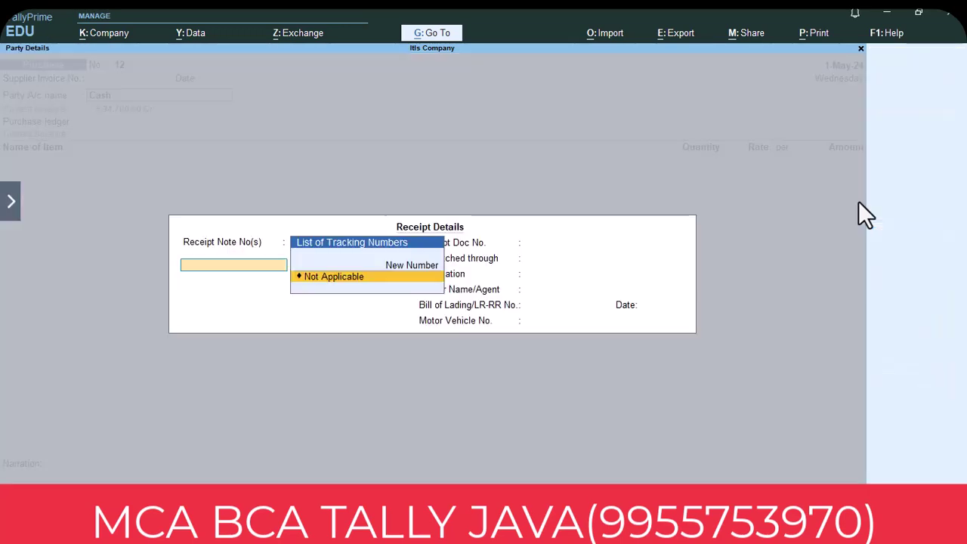
- Accept the receipt note as Not Applicable with blank receipt and party details, and choose Purchase as the purchase ledger
key("Return")
key("Return")
key("Return")
key("Return")
key("Return")
key("Return")
key("Return")
key("Return")
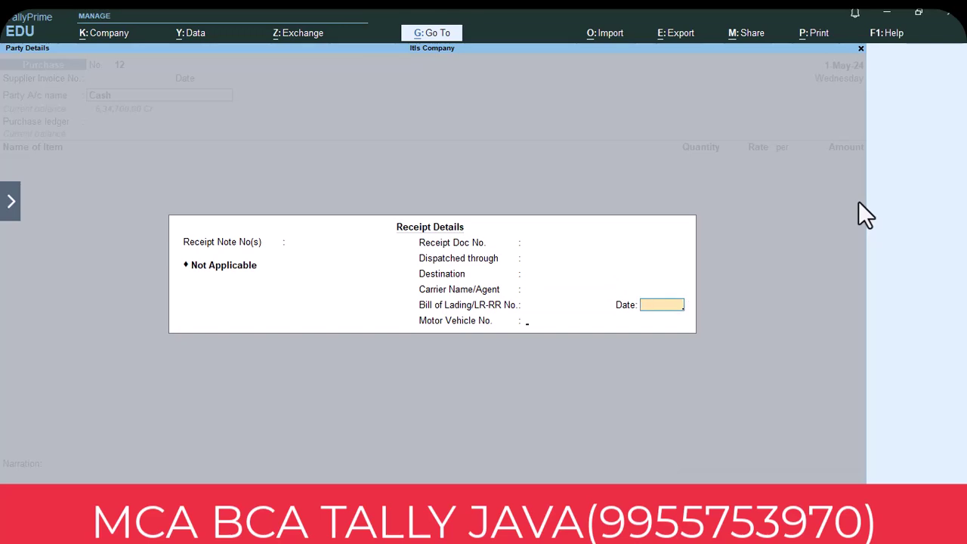
key("Return")
key("Return")
key("Return")
key("Return")
key("Return")
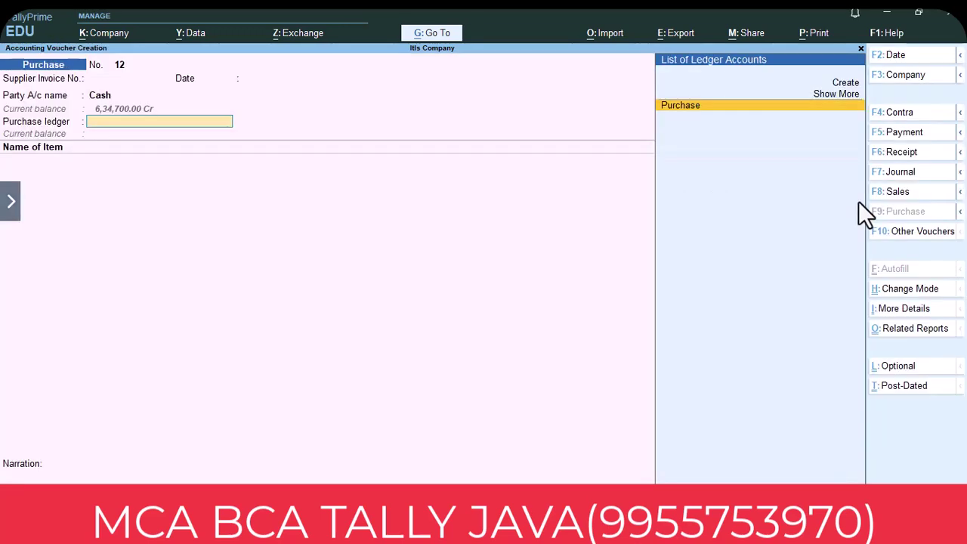
key("Return")
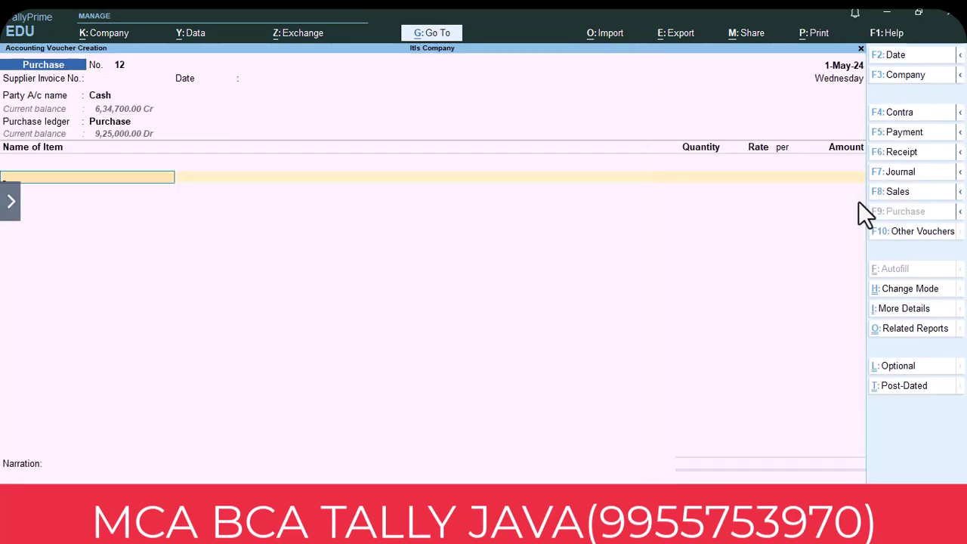
- Add STEAM SONAM to the purchase without tracking or order numbers, allocated to godown Dav under new batch number 1
type("S")
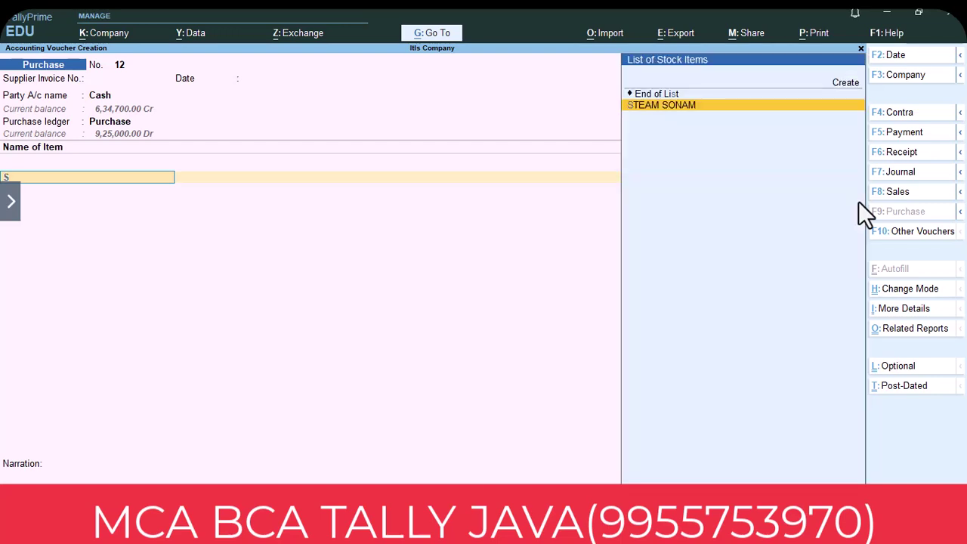
key("Return")
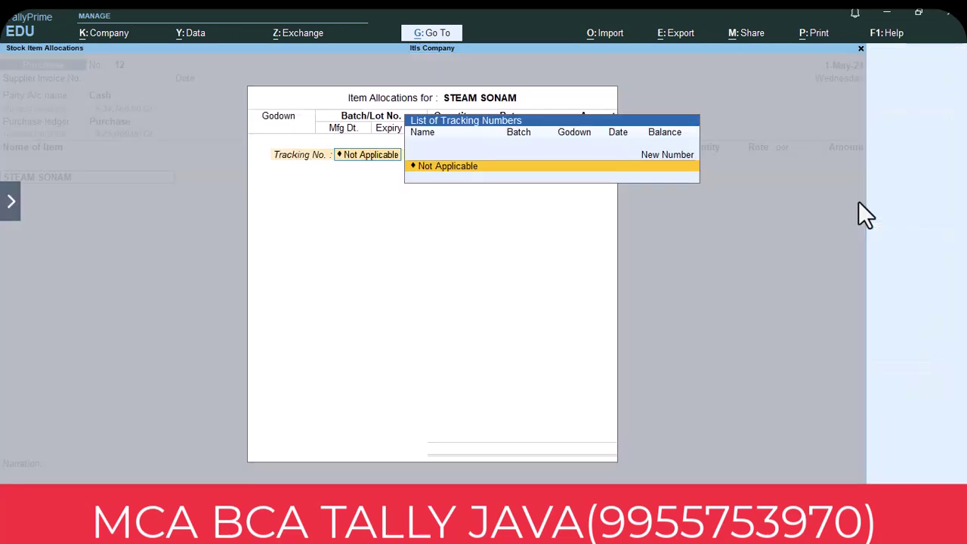
key("Return")
key("Return")
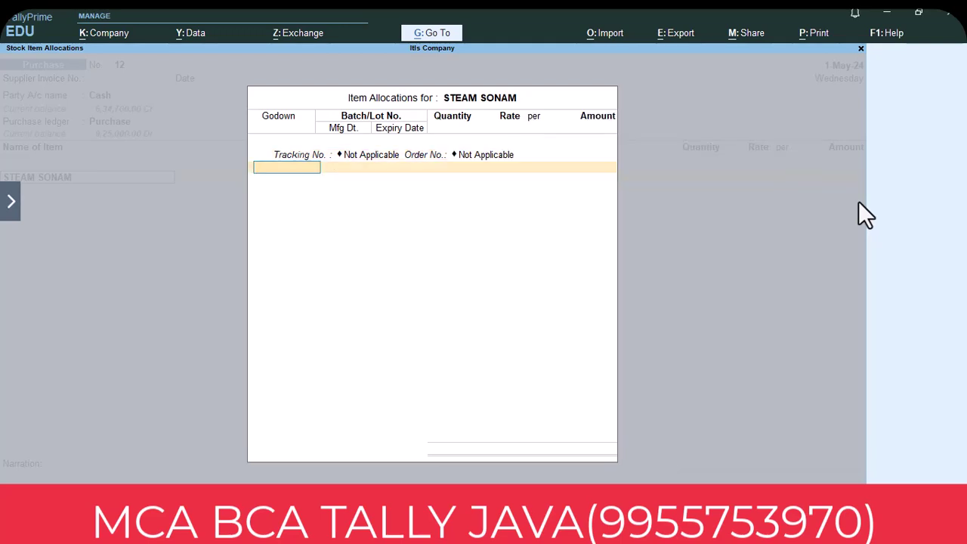
type("D")
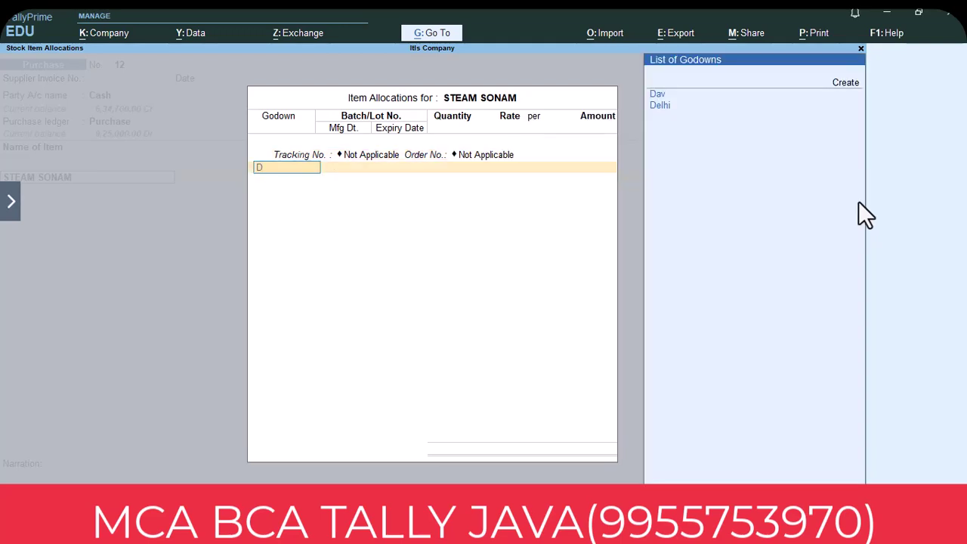
key("Return")
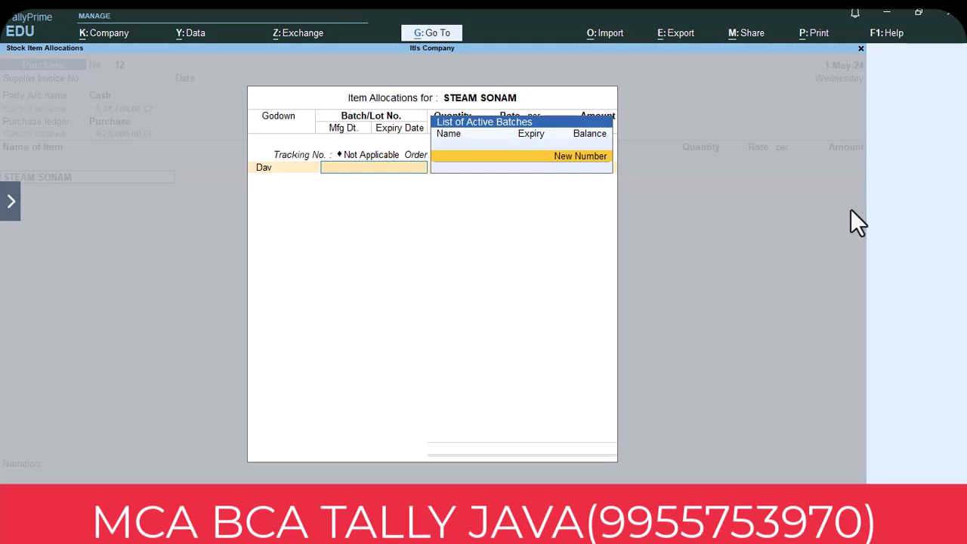
key("Return")
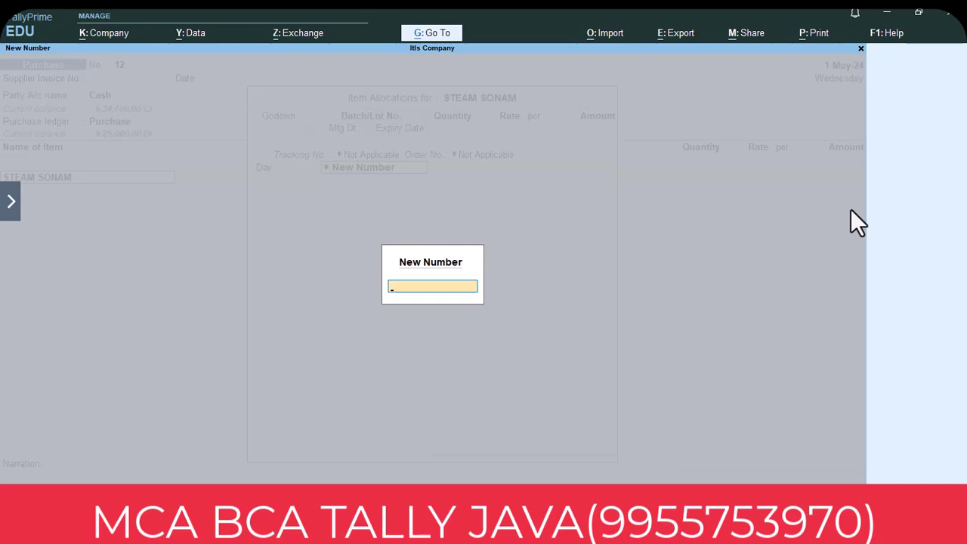
type("1")
key("Return")
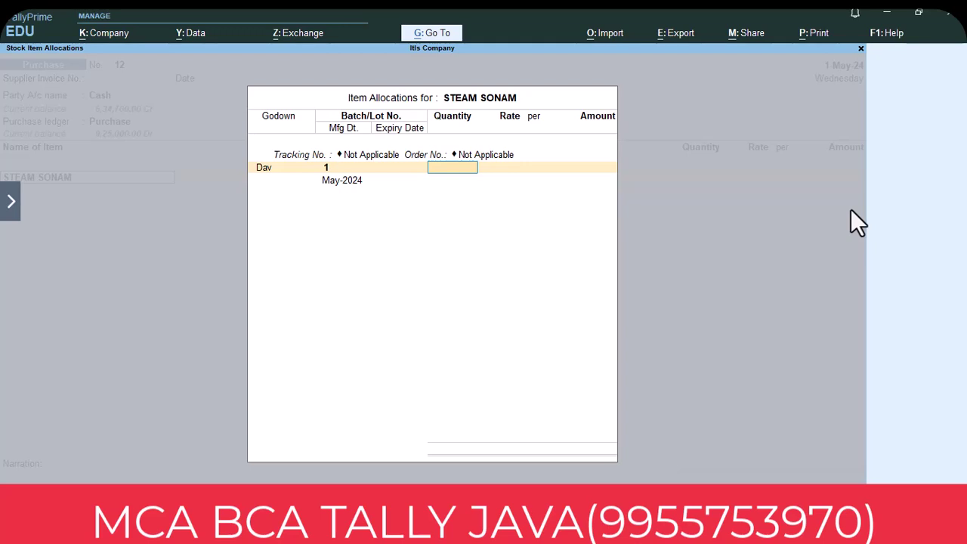
- Enter a quantity of 10 kg for the batch and accept the rate of 60 per kg
type("10")
key("Return")
key("Return")
key("Return")
key("Return")
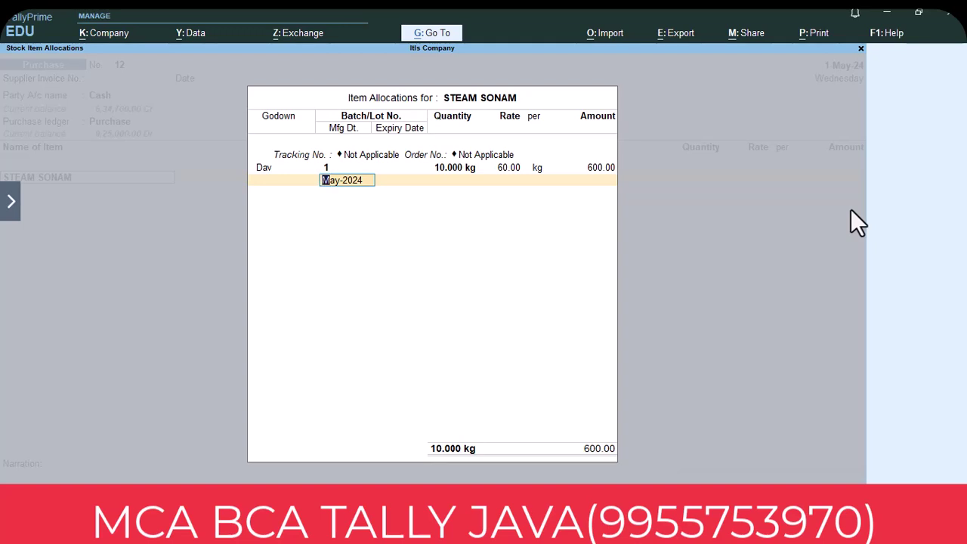
type("1-5-2025")
key("BackSpace")
key("BackSpace")
key("BackSpace")
key("BackSpace")
key("BackSpace")
key("BackSpace")
key("BackSpace")
- Set the manufacturing date of batch 1 to 1-4-2024
type("14")
key("BackSpace")
type("-4")
type("-202")
type("5")
key("BackSpace")
type("4")
key("Return")
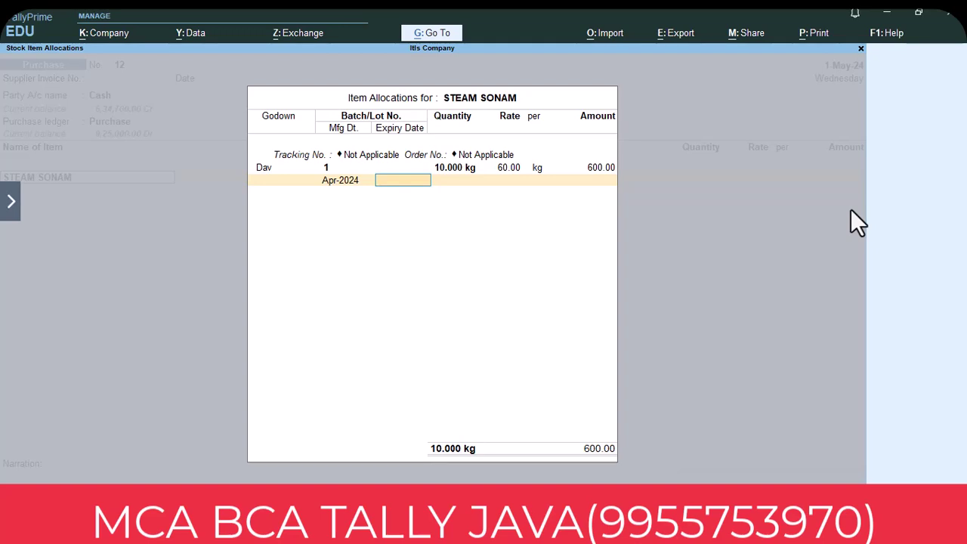
- Set the expiry date of batch 1 to 1-4-2027
type("1-")
type("4")
type("-202")
type("7")
key("Return")
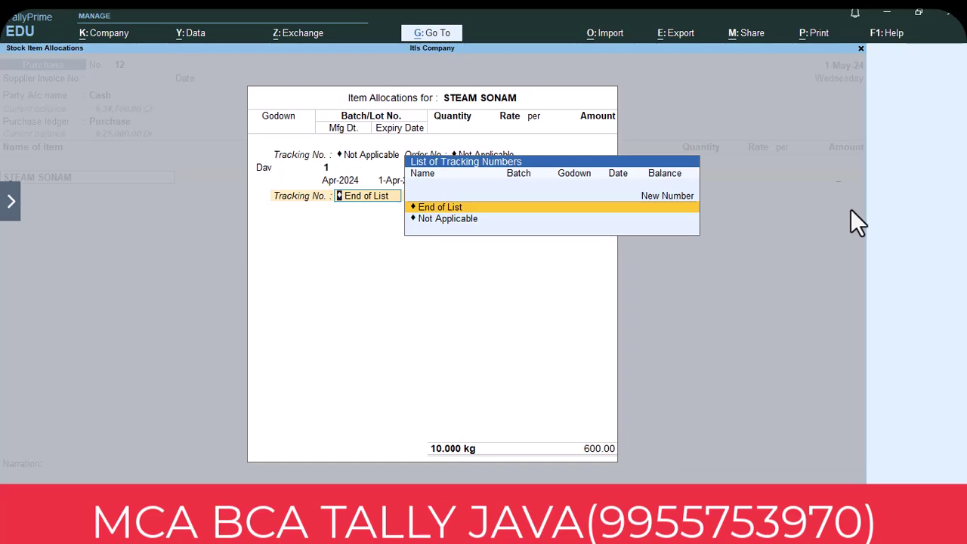
- End the item allocation and item list, leave the narration blank, and save the purchase voucher
key("Return")
key("Return")
key("Return")
key("Return")
key("Return")
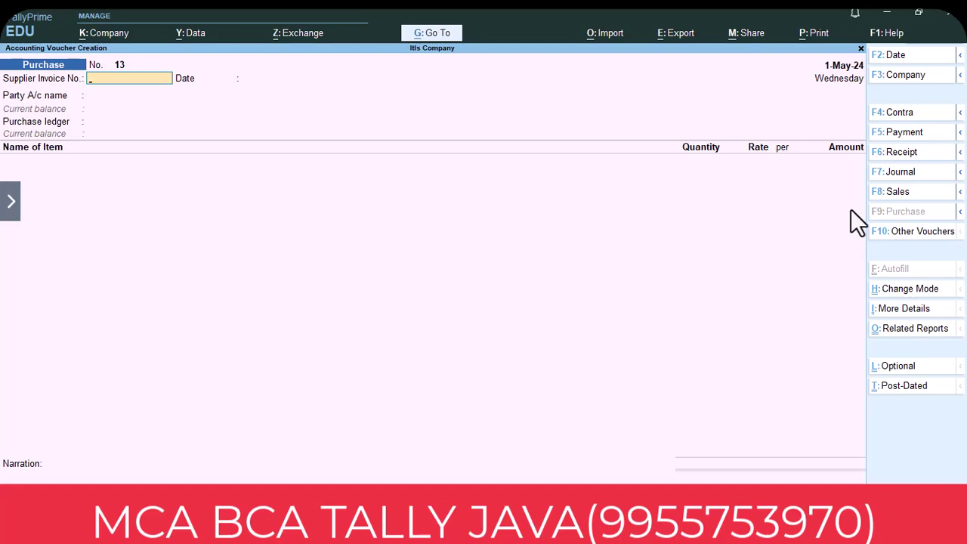
- Leave purchase entry and open a new Physical Stock voucher
key("Escape")
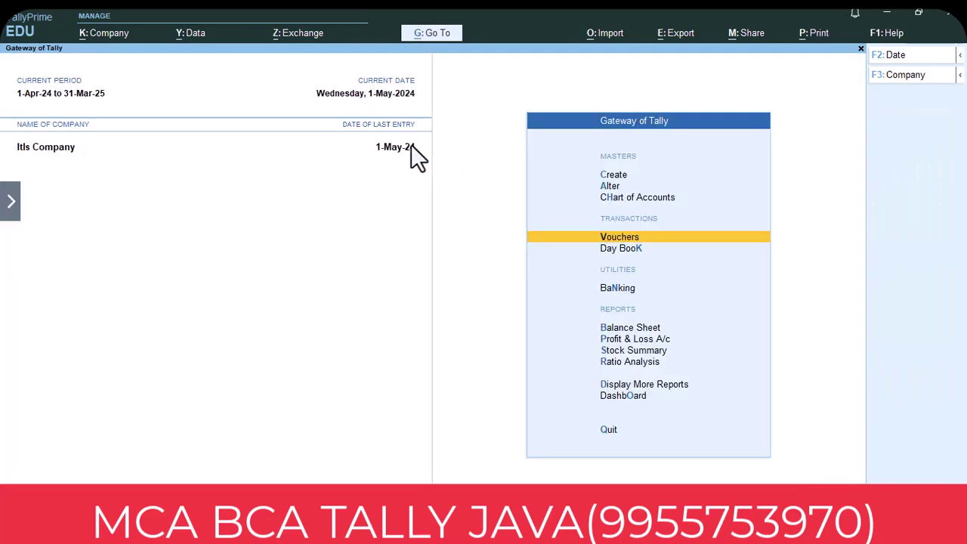
left_click(609, 239)
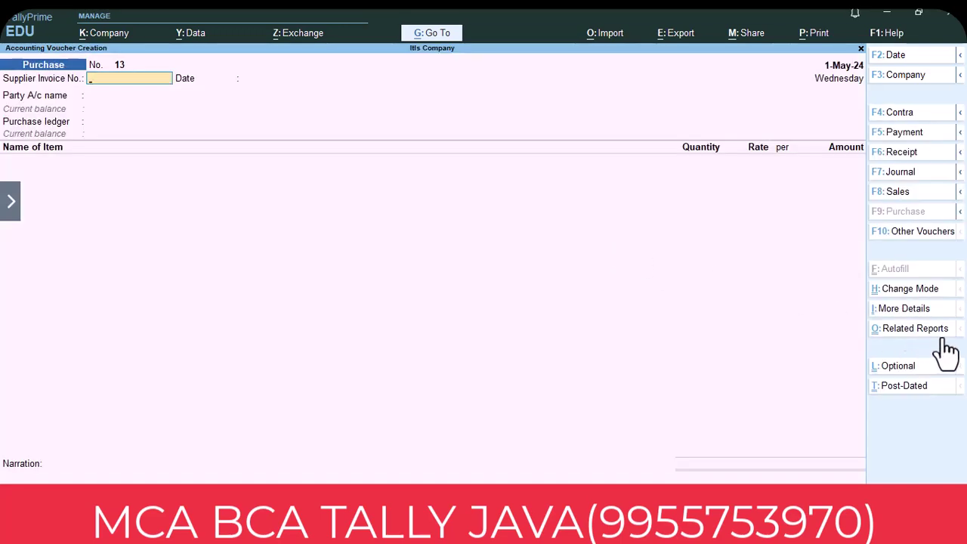
left_click(922, 234)
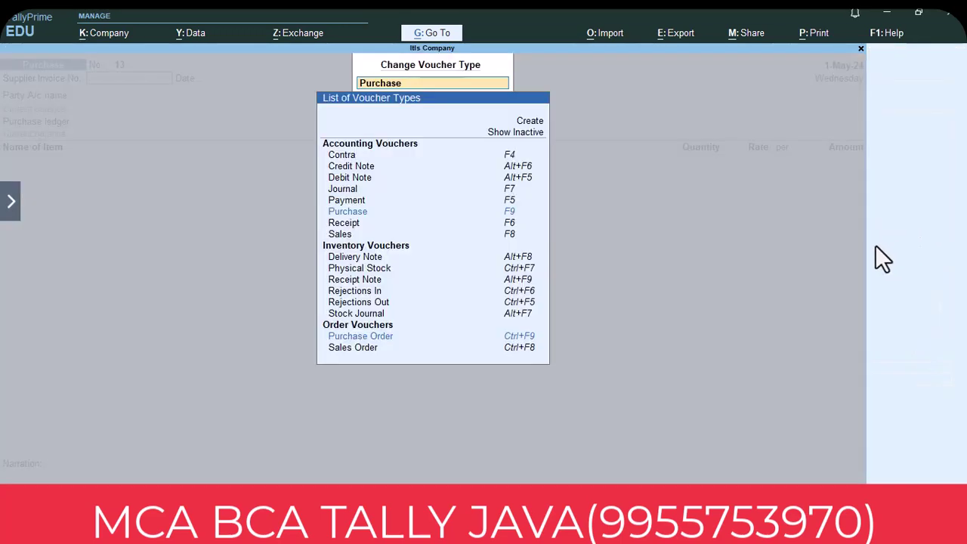
left_click(351, 270)
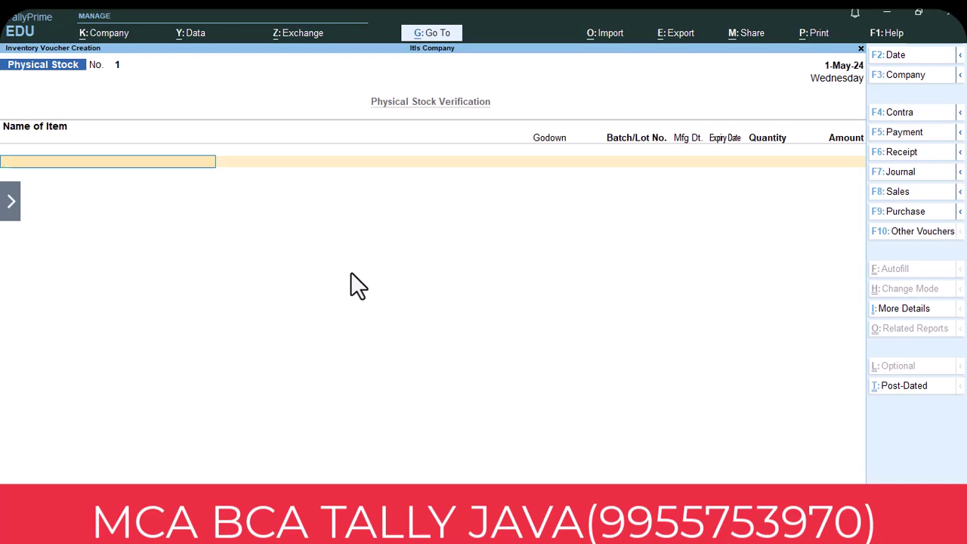
- Add STEAM SONAM to the Physical Stock voucher, choosing godown Dav and batch 1
type("S")
key("Return")
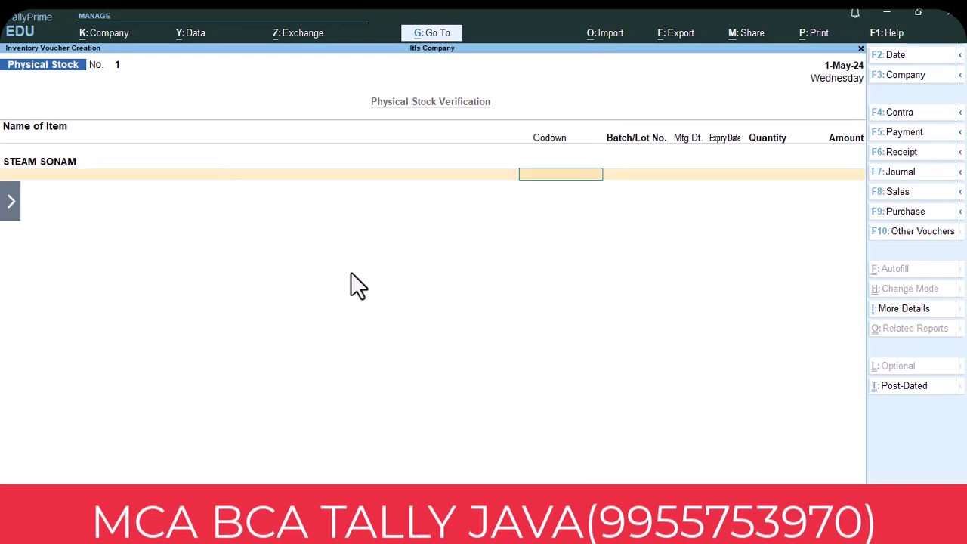
type("D")
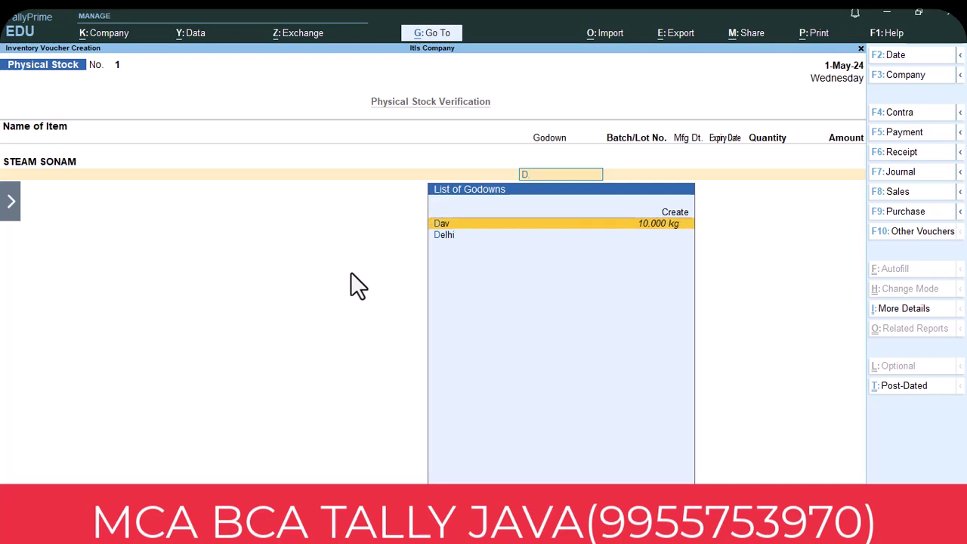
key("Return")
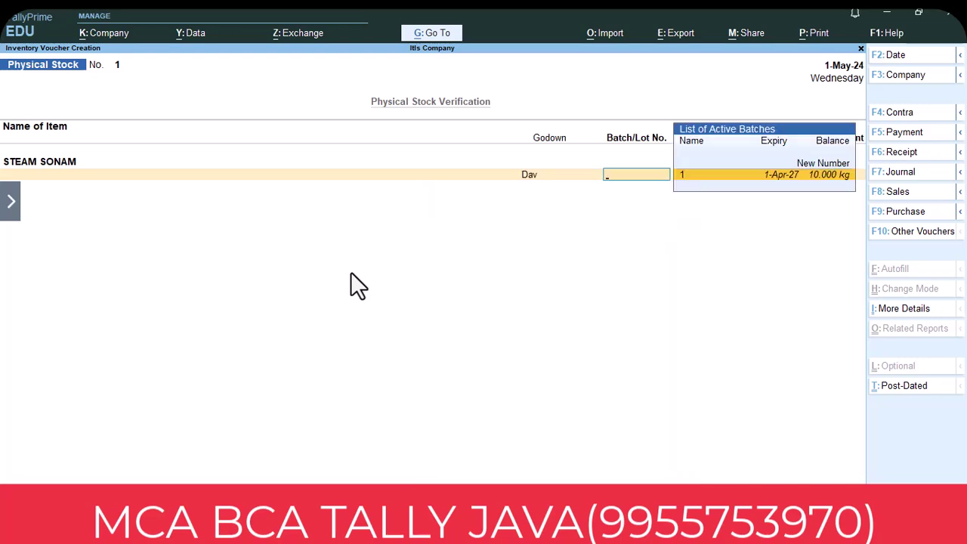
key("Return")
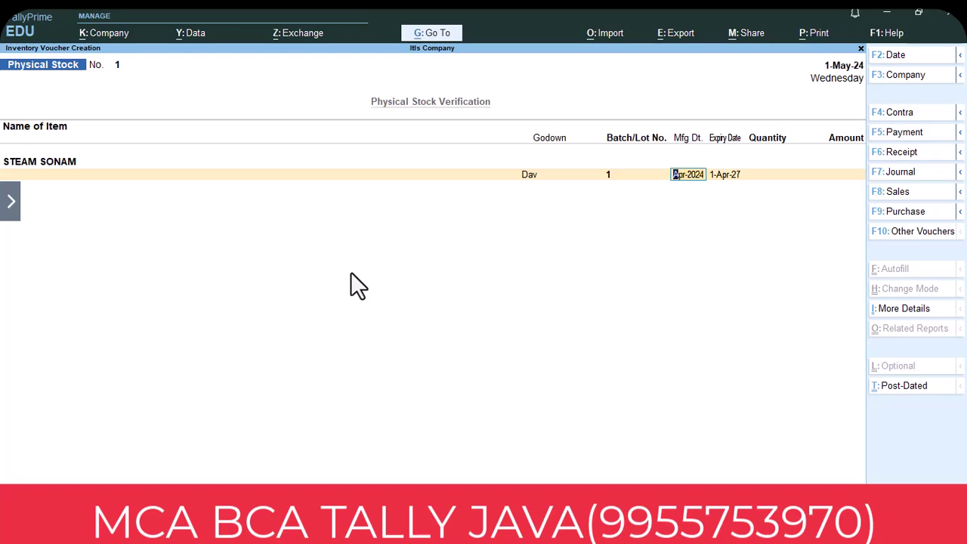
left_click(10, 201)
left_click(19, 210)
mouse_move(654, 121)
left_mouse_down()
mouse_move(598, 147)
mouse_move(623, 121)
mouse_move(652, 119)
left_mouse_up()
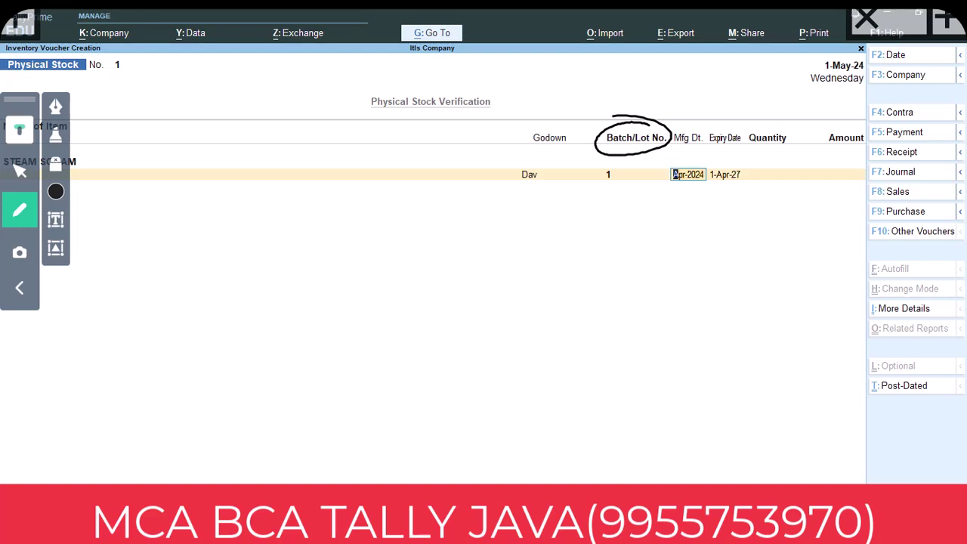
- Keep the batch dates, set the counted quantity to 10 kg, and save the Physical Stock voucher without a narration
key("Return")
key("Return")
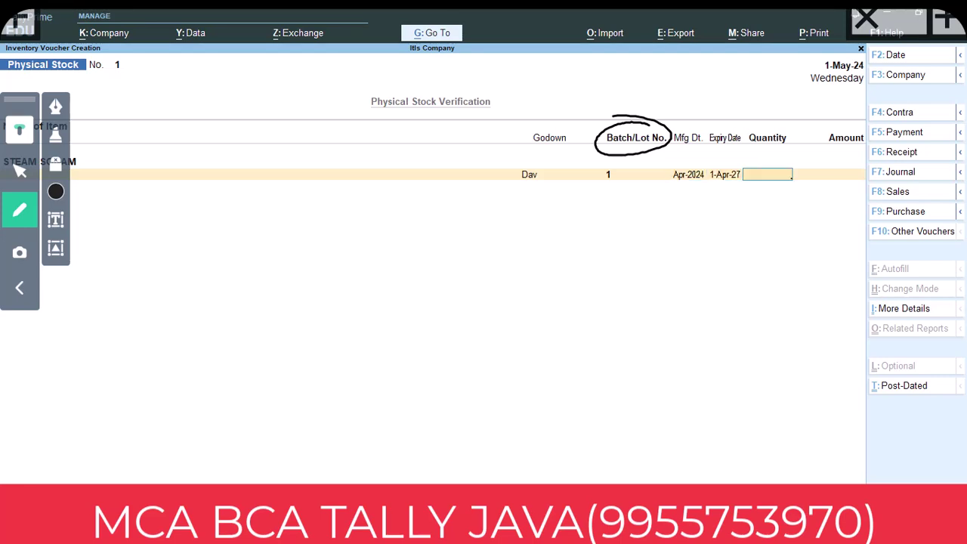
type("10")
key("Return")
key("Return")
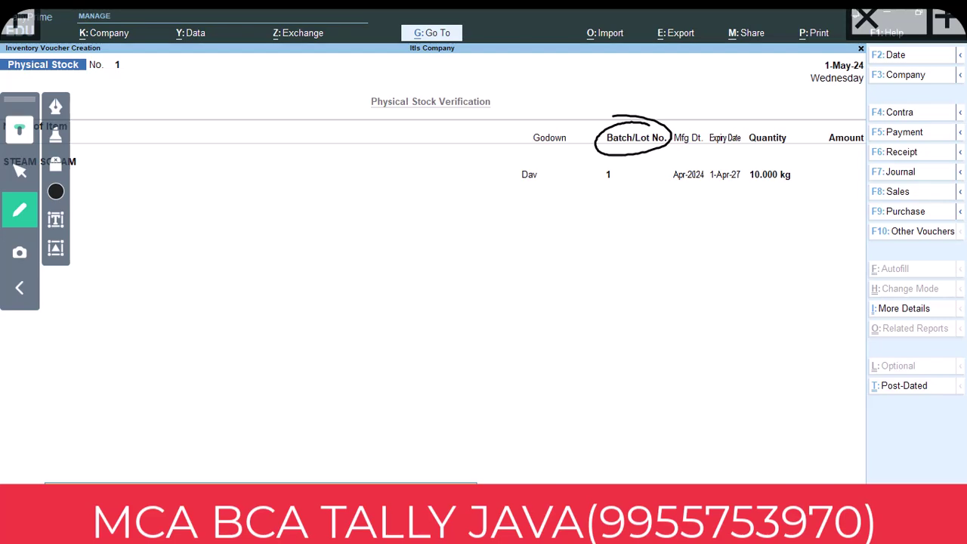
key("Return")
key("Return")
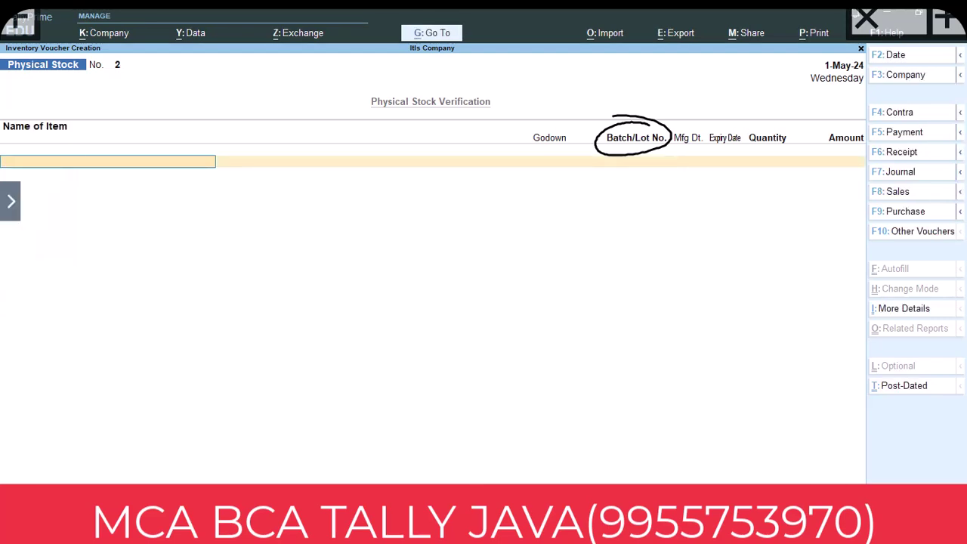
key("Escape")
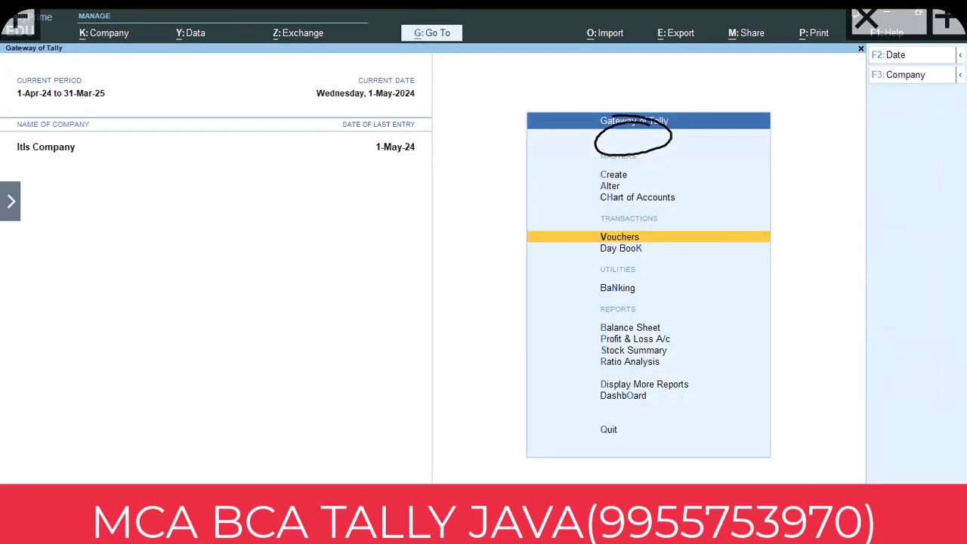
key("Return")
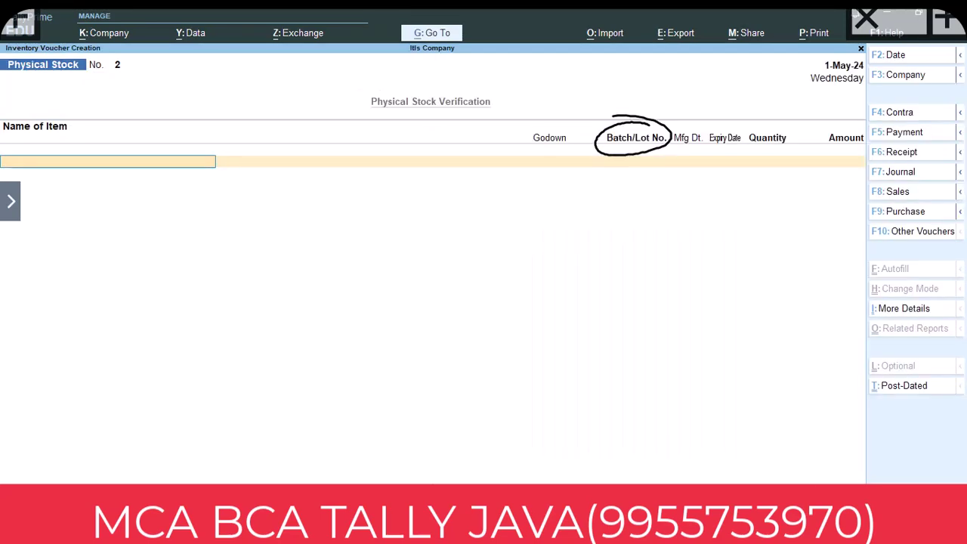
left_click(11, 201)
left_click(19, 168)
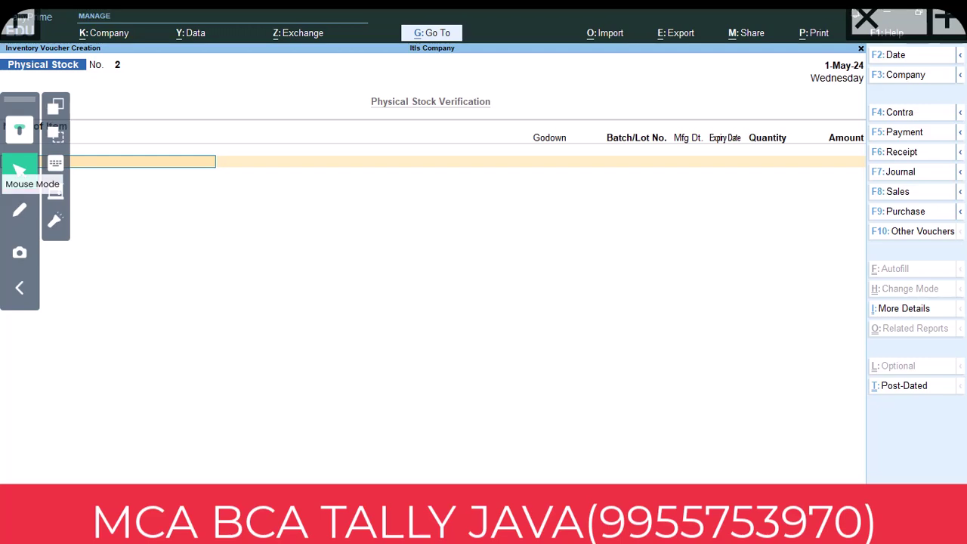
- Switch to a new Sales voucher and choose Cash as the party account
left_click(902, 195)
key("Down")
key("Down")
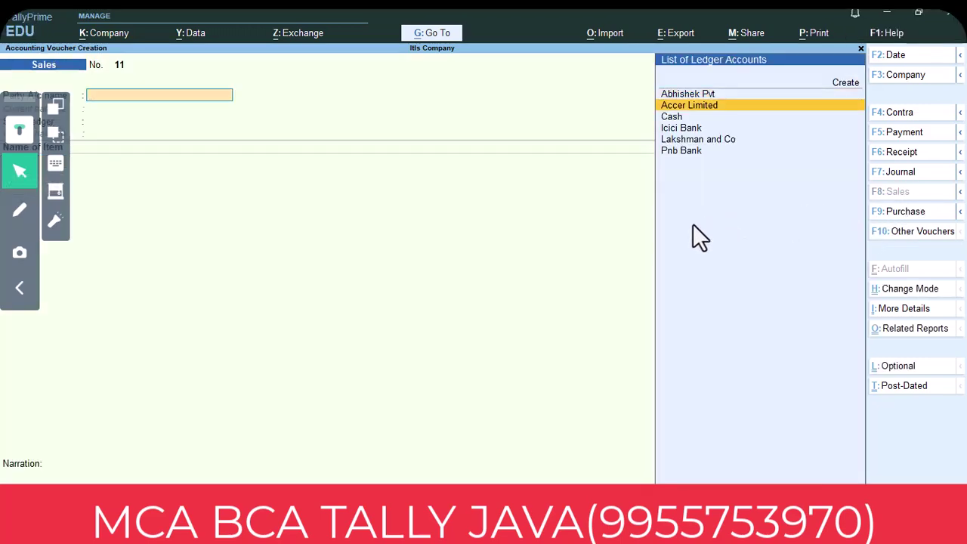
key("Return")
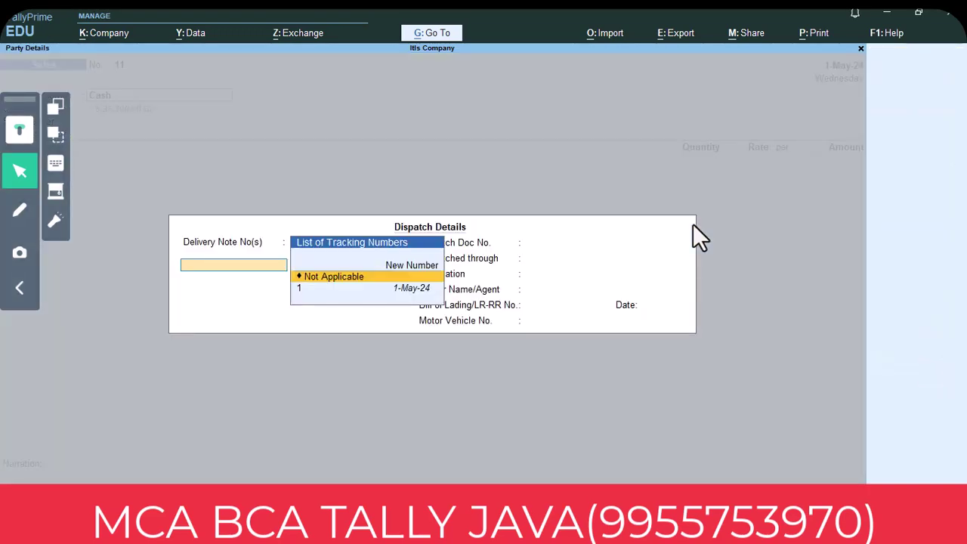
- Set the delivery note to Not Applicable and accept the remaining dispatch and party details unchanged
key("Return")
key("Return")
key("Return")
key("Return")
key("Return")
key("Return")
key("Return")
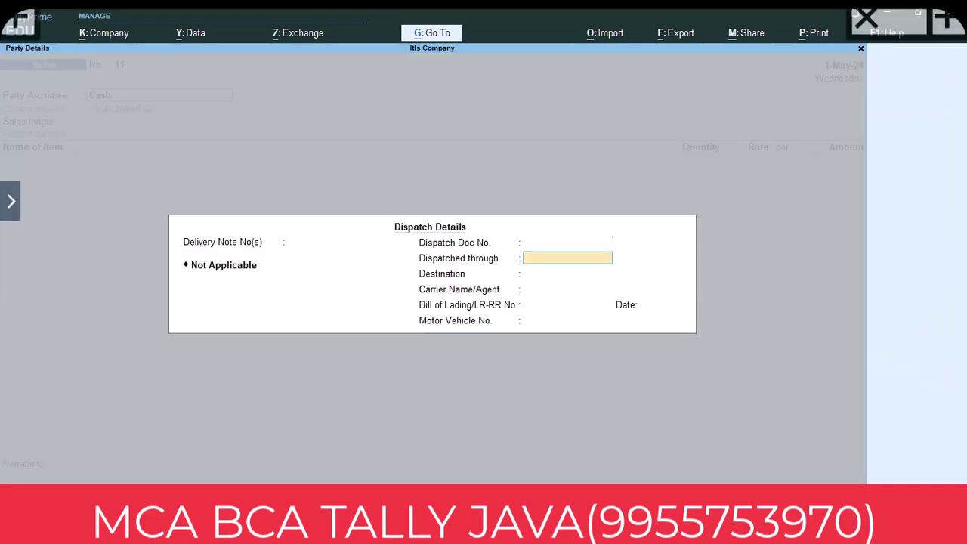
key("Return")
key("Return")
key("Return")
key("Return")
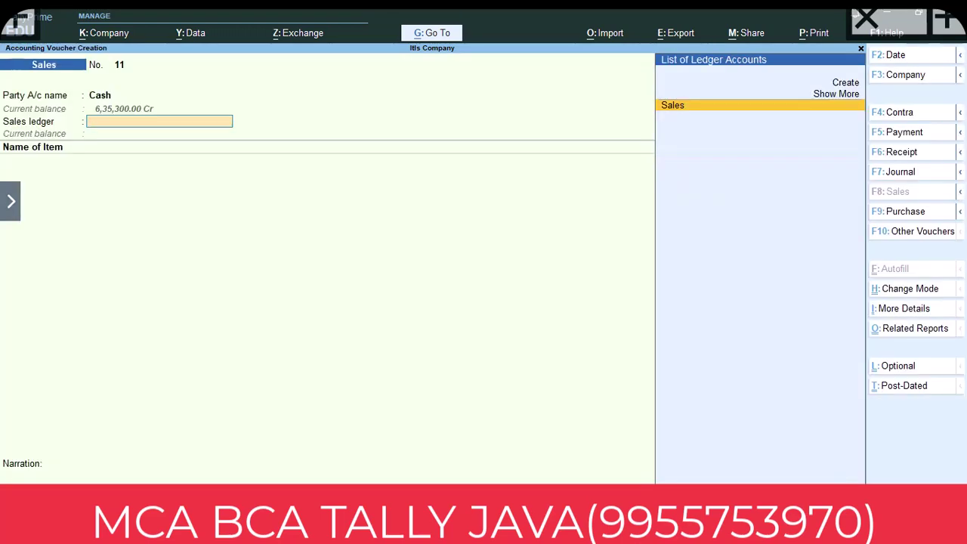
- Choose the Sales ledger and add item STEAM SONAM with tracking number and order number set to Not Applicable
key("Return")
type("S")
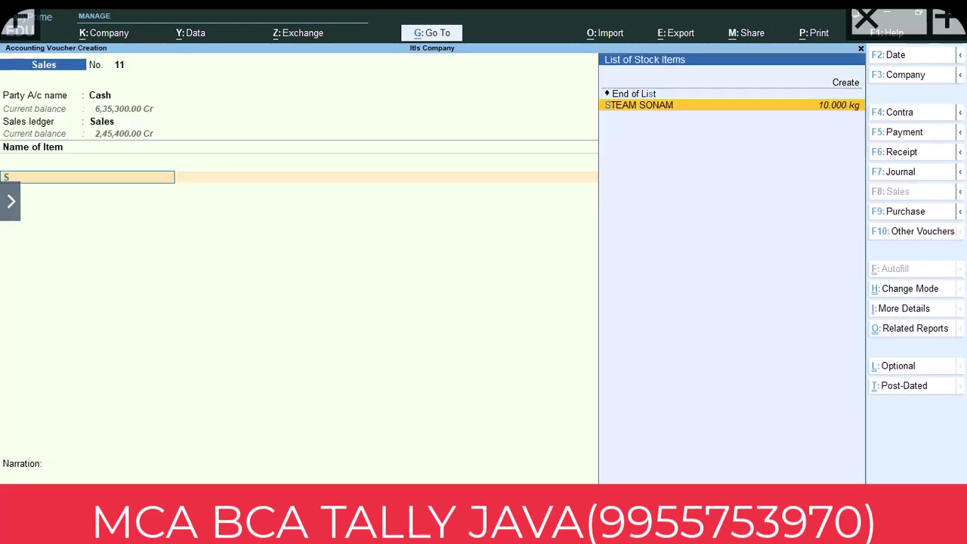
key("Return")
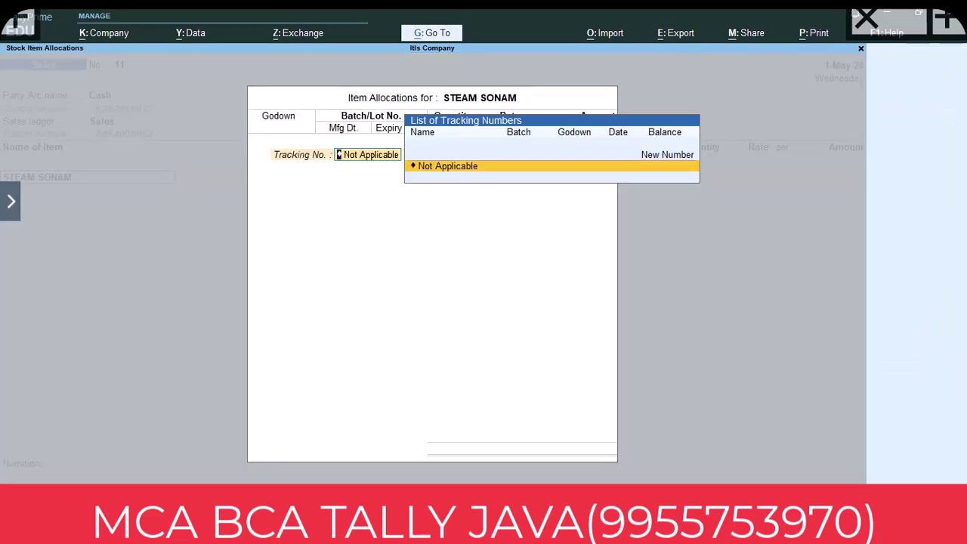
key("Return")
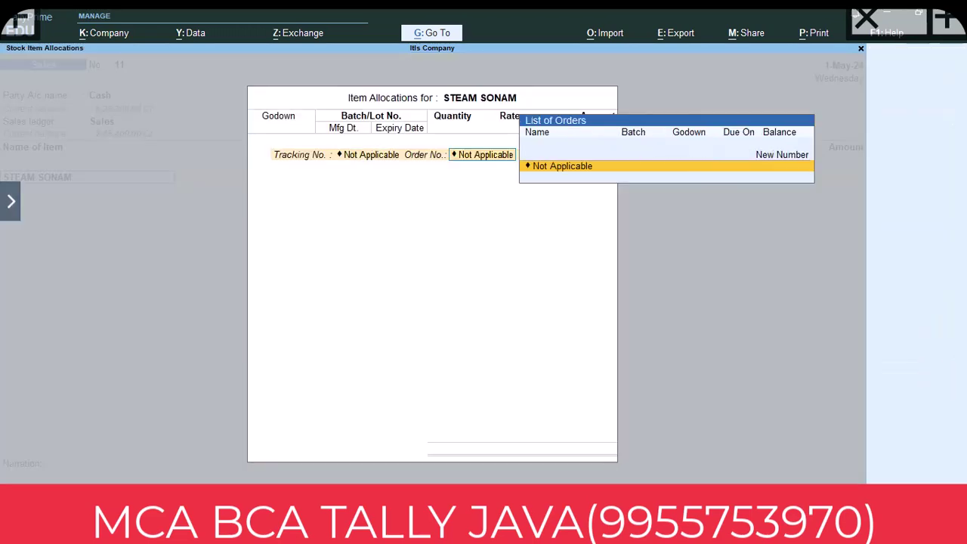
key("Return")
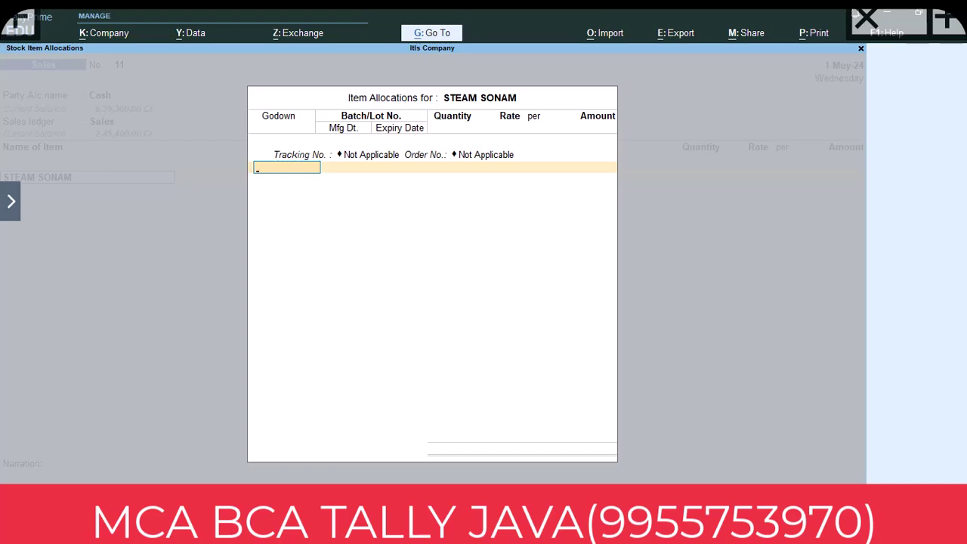
- Allocate 5 kg of STEAM SONAM from batch 1 in godown Dav, keeping the proposed rate
type("D")
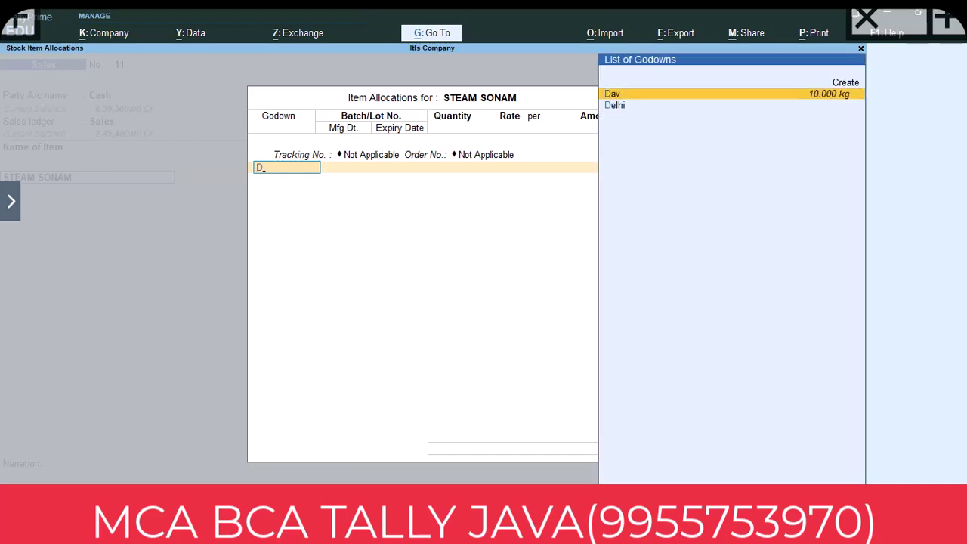
key("Return")
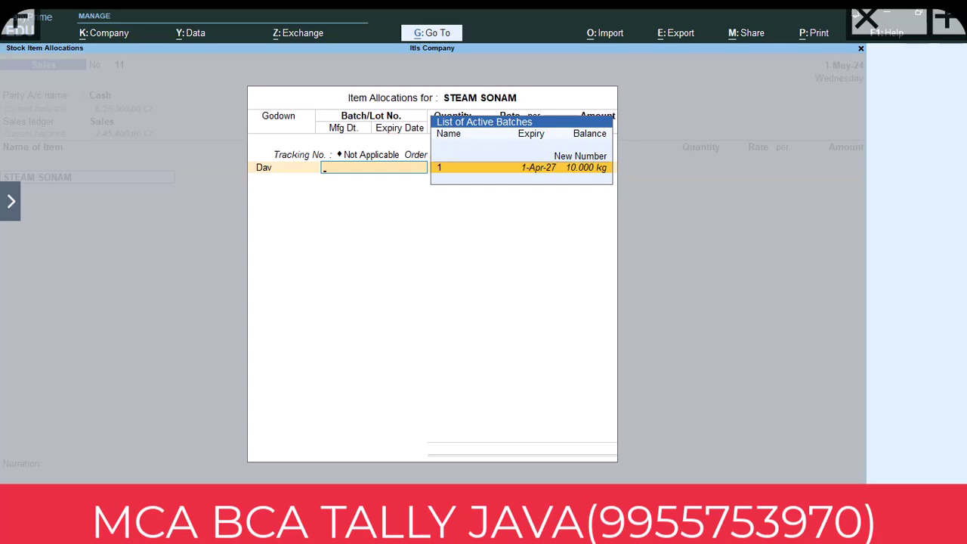
key("Return")
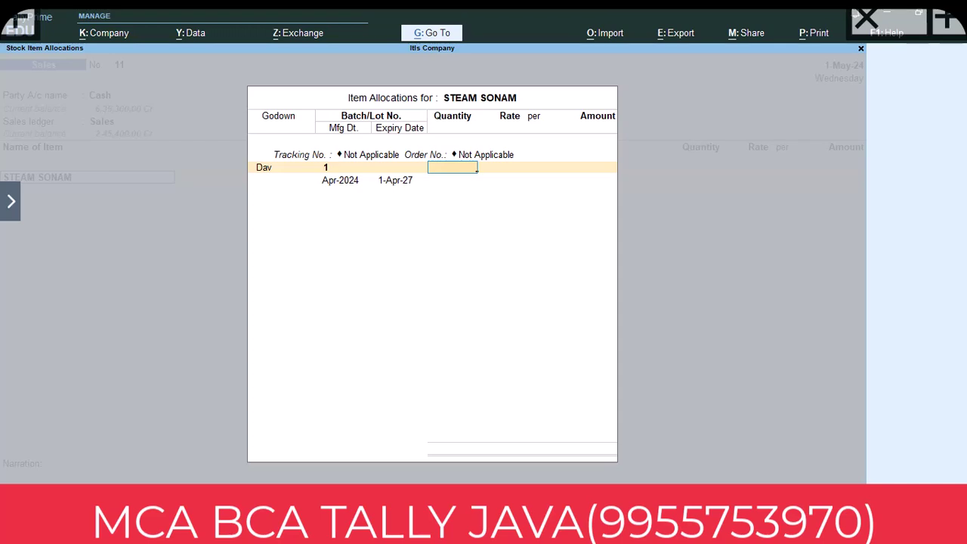
type("5")
key("Return")
key("Return")
key("Return")
key("Return")
key("Return")
key("Return")
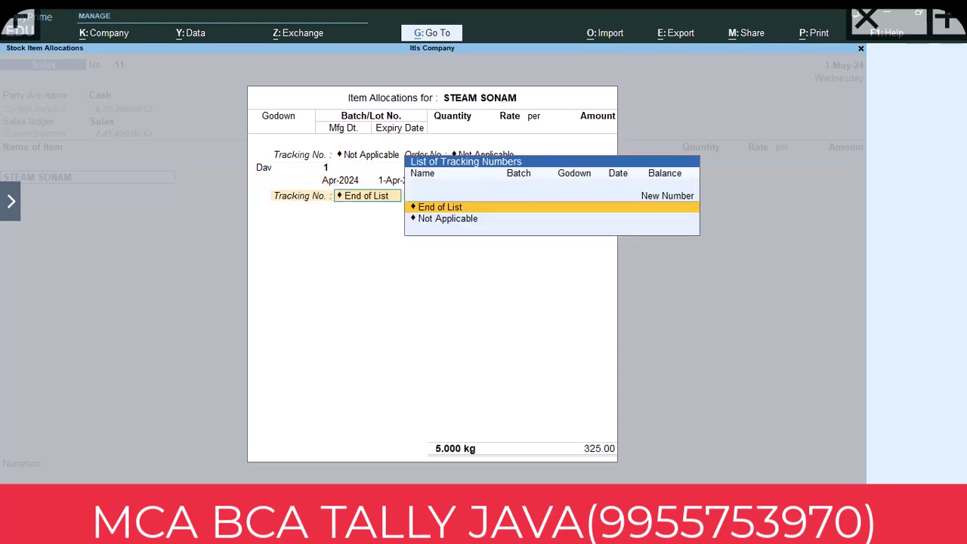
- End the item allocation and item list, leave the narration blank, and save the sales voucher
key("Return")
key("Return")
key("Return")
key("Return")
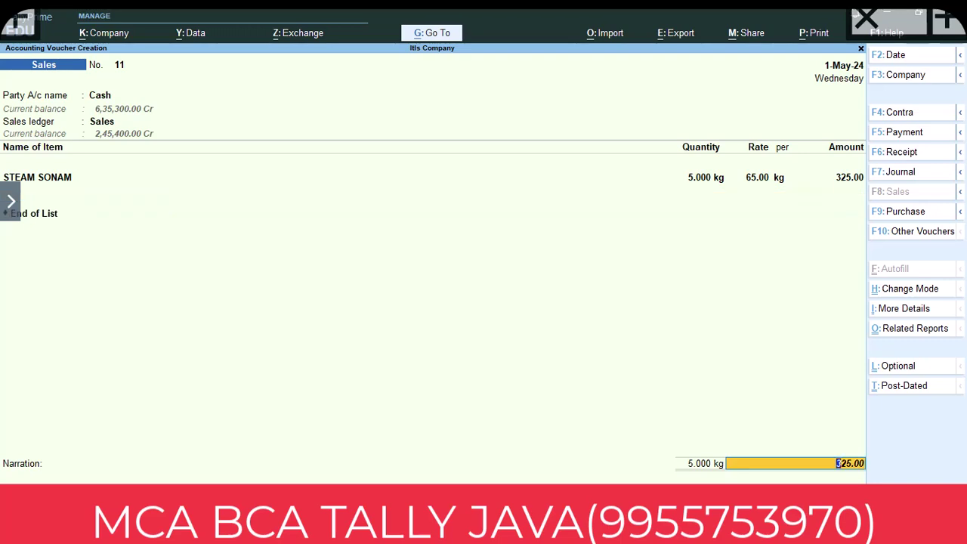
key("Return")
key("Return")
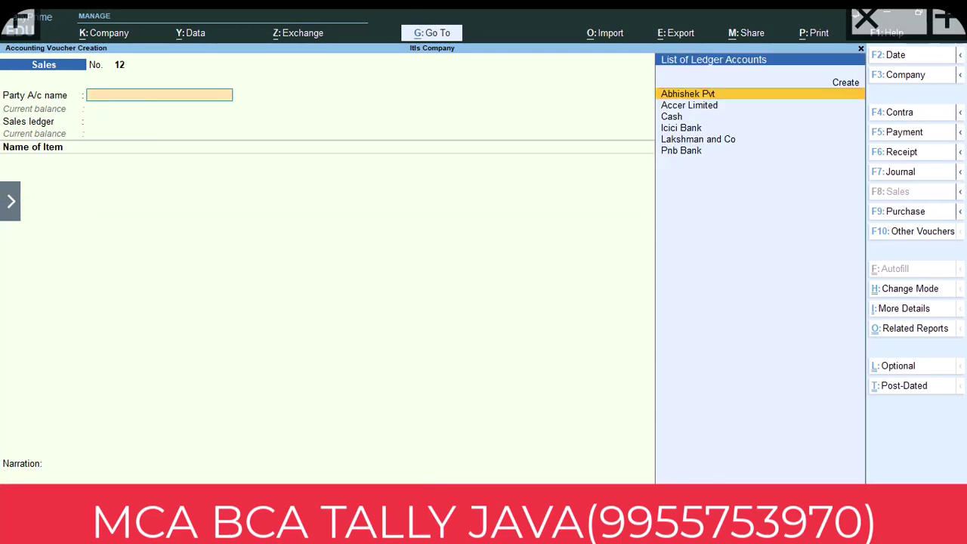
- Leave sales entry and open the 5 kg STEAM SONAM sales voucher, number 11, from the Day Book
key("Escape")
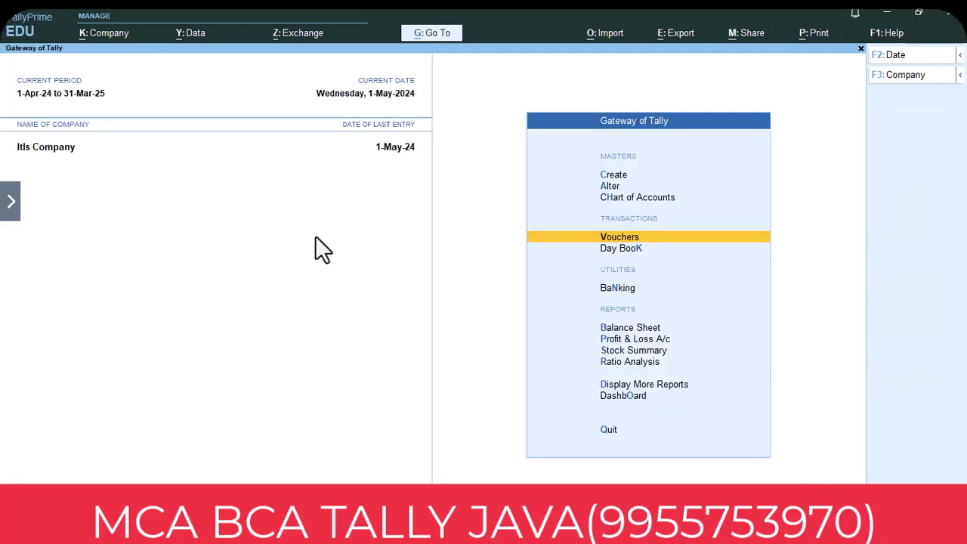
left_click(629, 249)
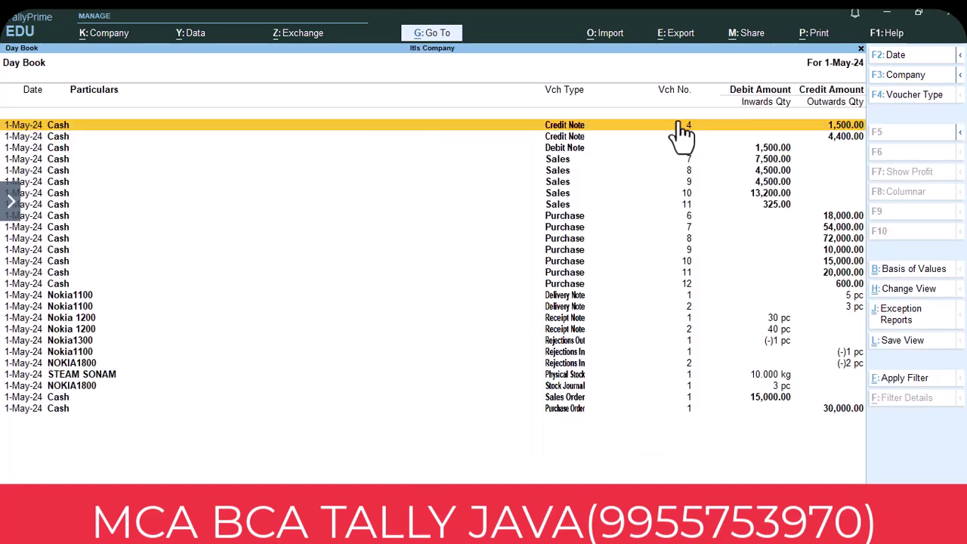
double_click(561, 204)
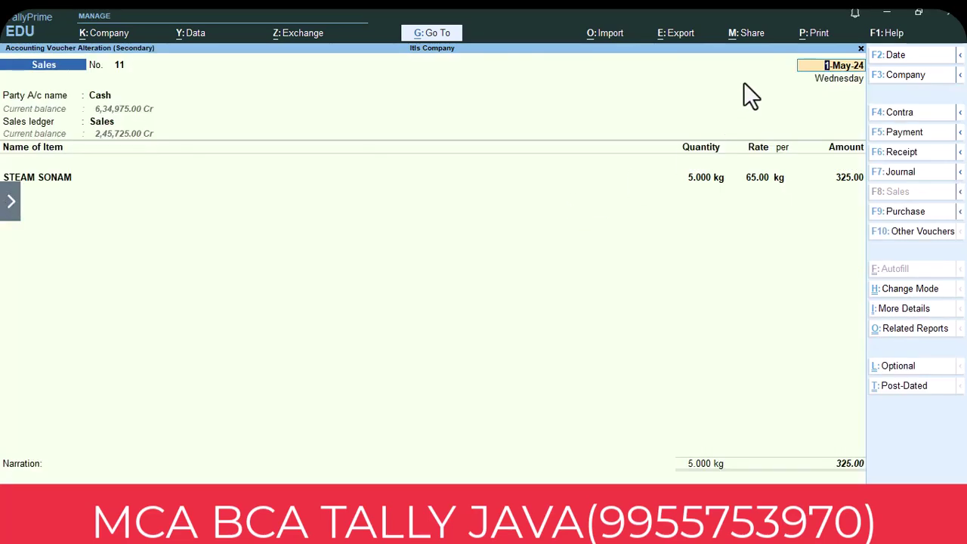
- Export the current sales voucher as a PDF invoice
left_click(666, 36)
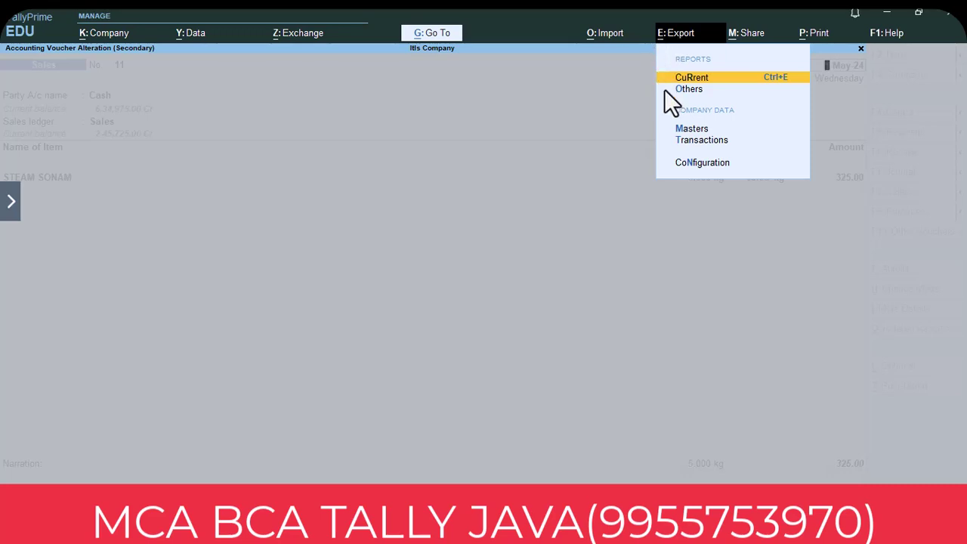
key("Return")
key("Return")
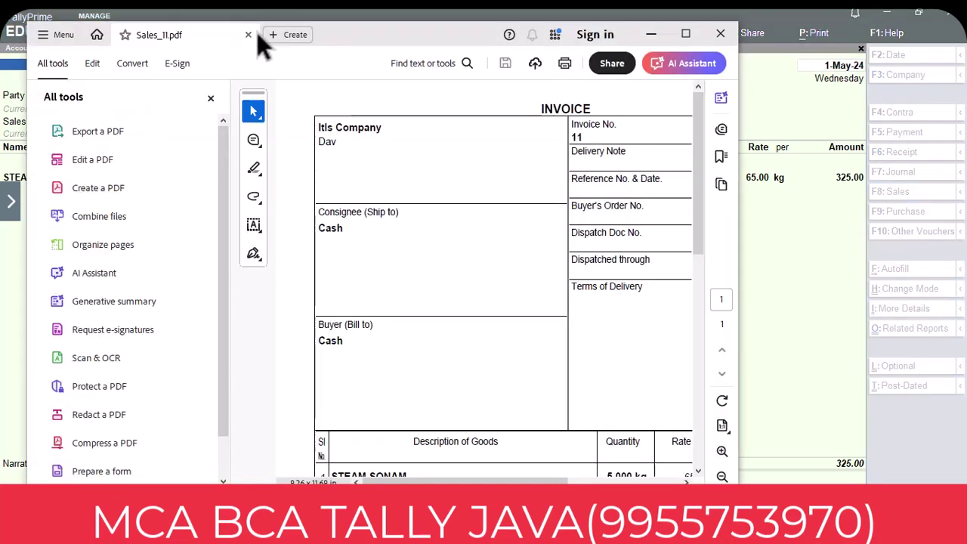
- Reopen Sales_11.pdf in a maximized Acrobat Reader window and examine the batch, manufacturing date and expiry lines of the invoice
left_click(247, 35)
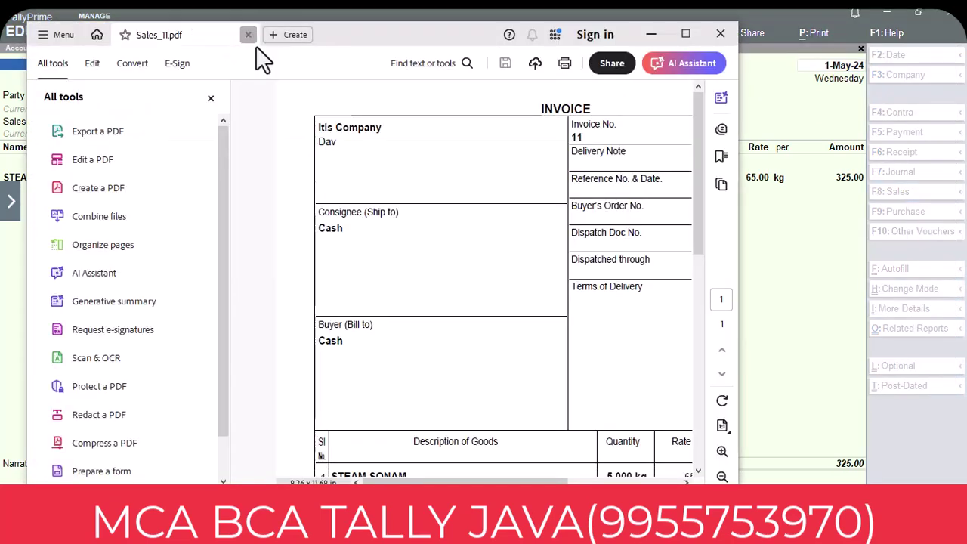
left_click(690, 31)
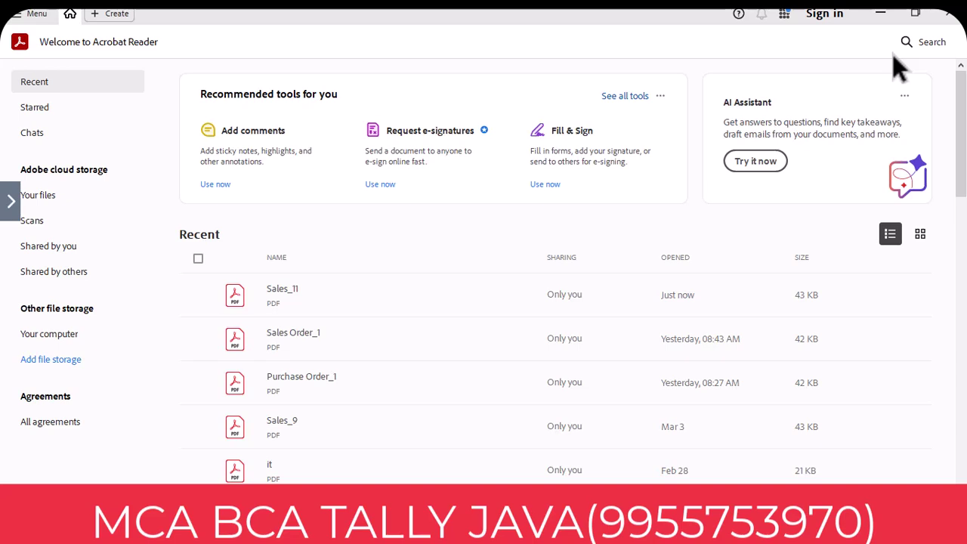
double_click(286, 299)
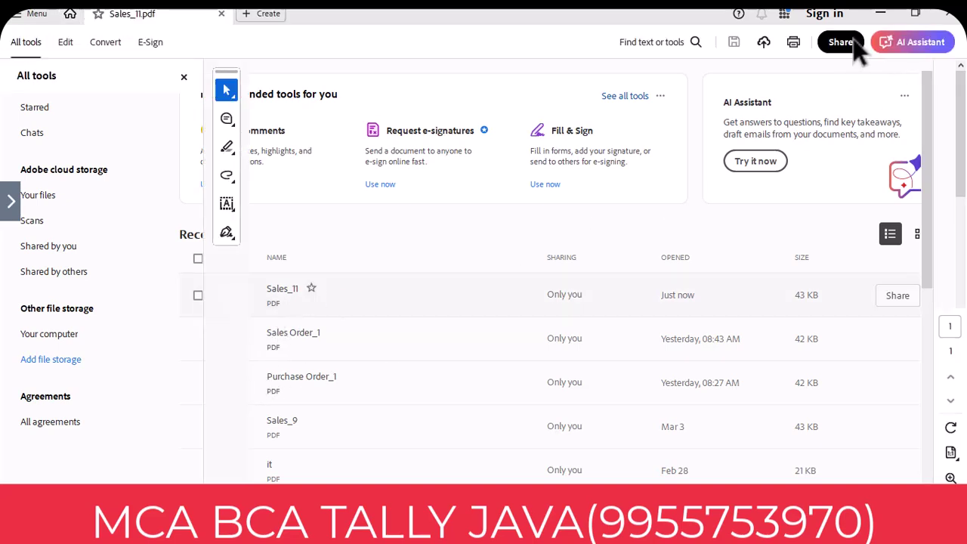
scroll(695, 257, "down", 1)
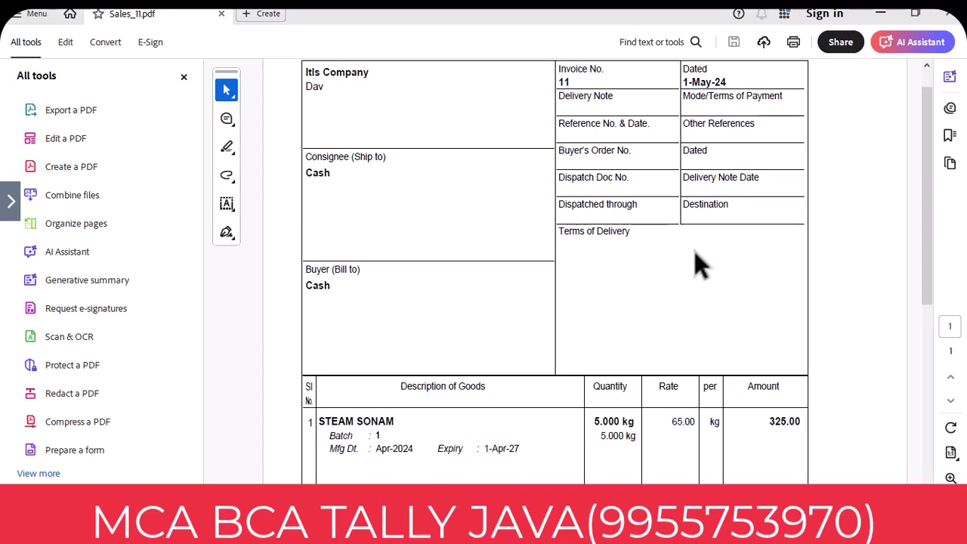
scroll(693, 252, "down", 2)
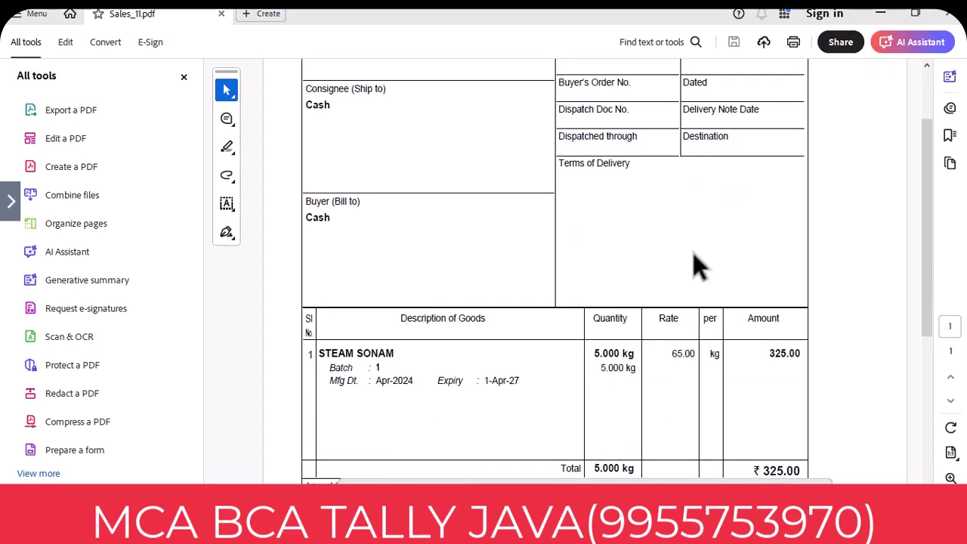